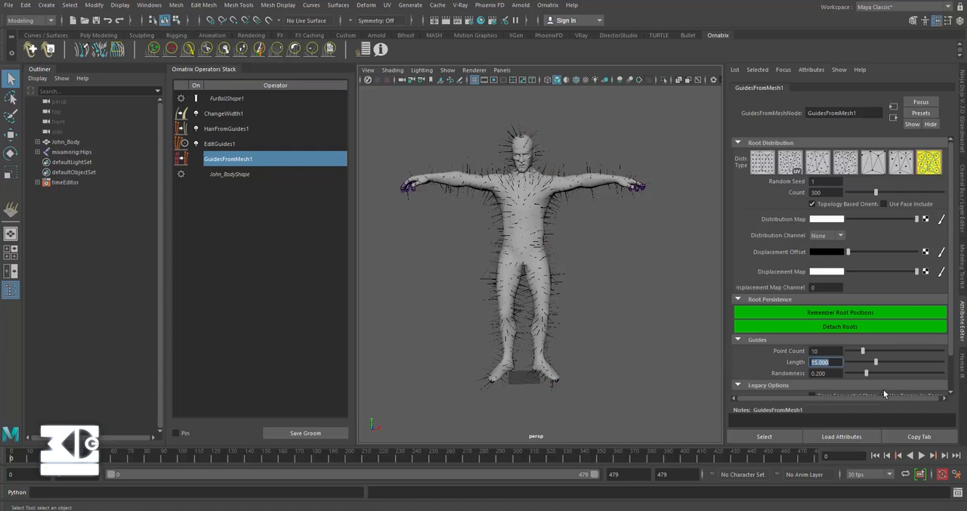
# Step: Set the guide length Randomness of GuidesFromMesh1 to 0.5
pyautogui.doubleClick(823, 374)
pyautogui.write('0.5')
pyautogui.press('Return')
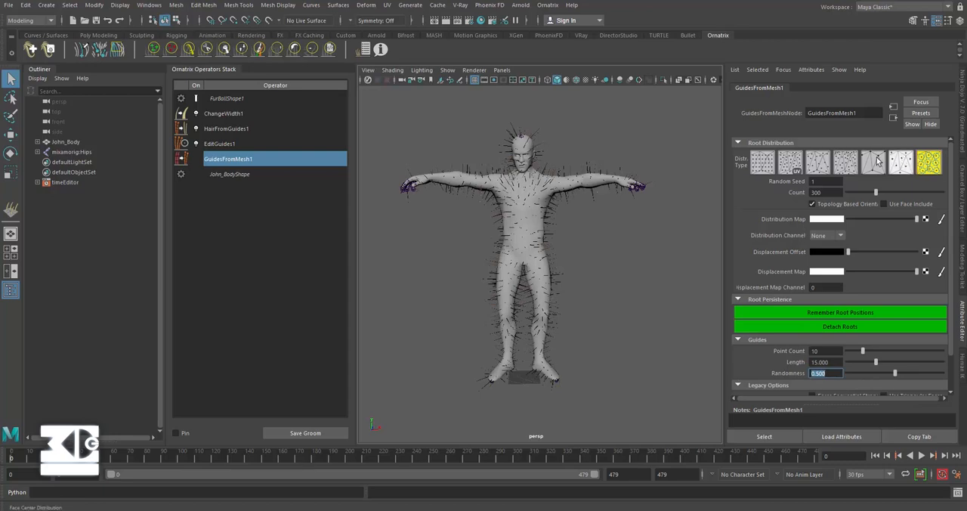
pyautogui.click(770, 161)
pyautogui.click(789, 162)
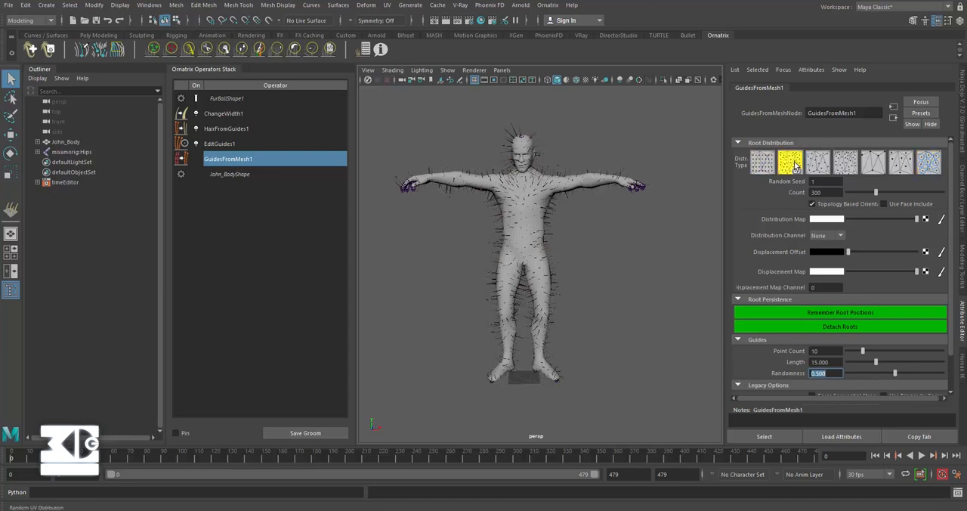
pyautogui.click(936, 164)
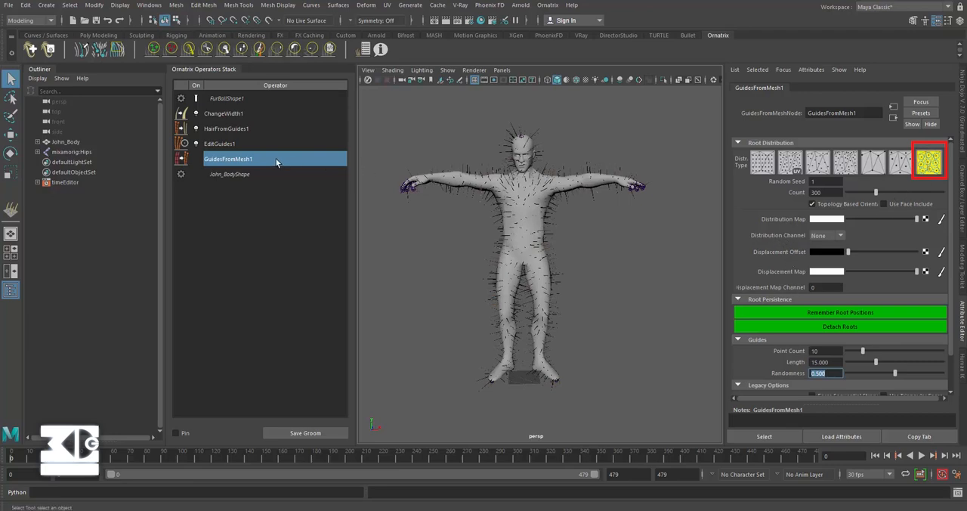
# Step: Set the Render Count of the HairFromGuides1 operator to 20000
pyautogui.click(227, 144)
pyautogui.click(231, 130)
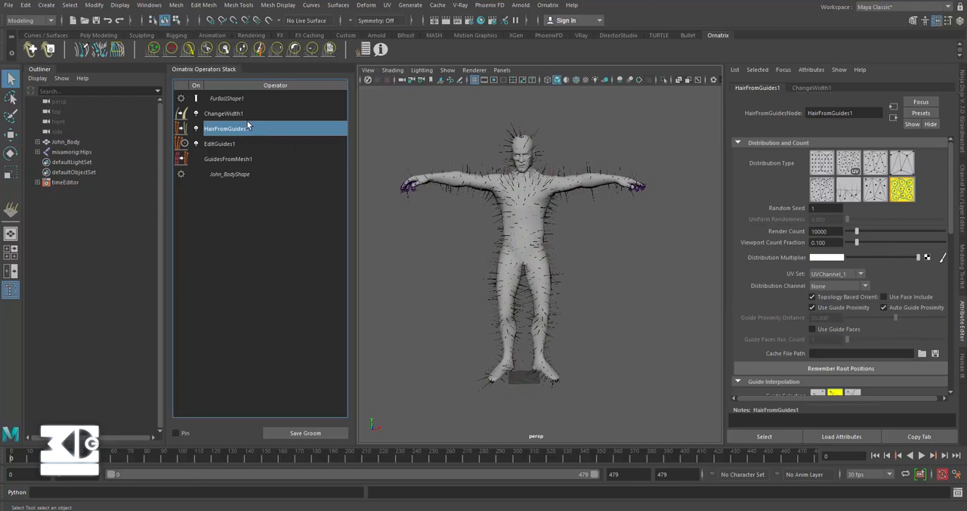
pyautogui.moveTo(833, 232); pyautogui.dragTo(765, 229)
pyautogui.write('200')
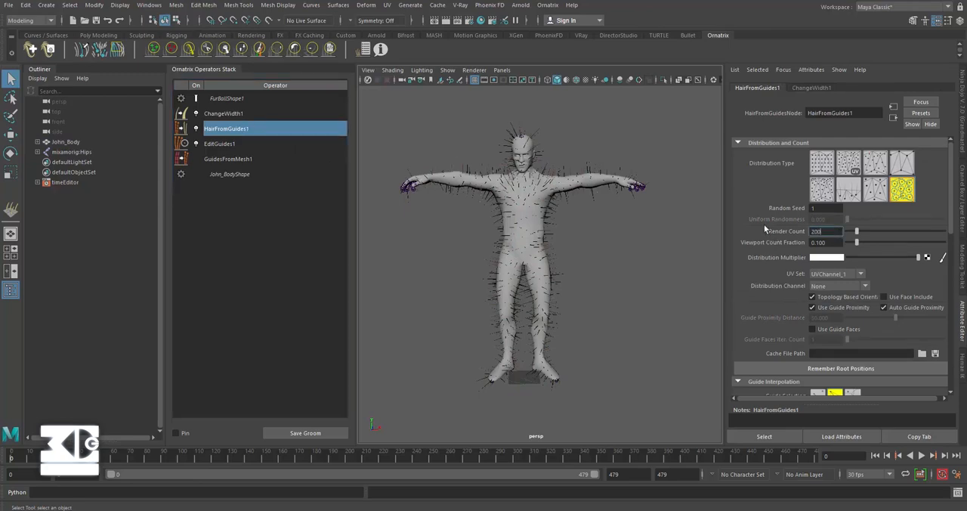
pyautogui.write('00')
pyautogui.press('Return')
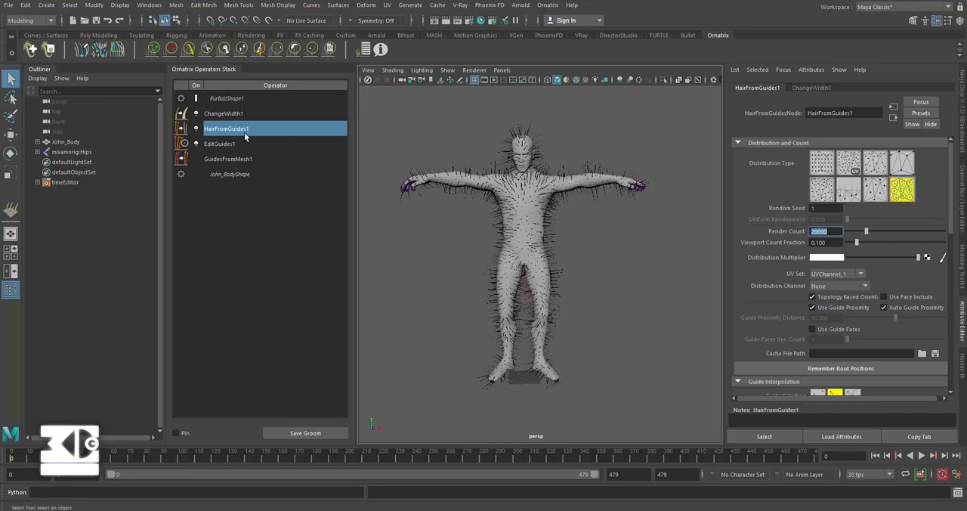
# Step: Add a Curl operator above HairFromGuides1 in the operator stack and set its Magnitude to 0.2
pyautogui.click(547, 5)
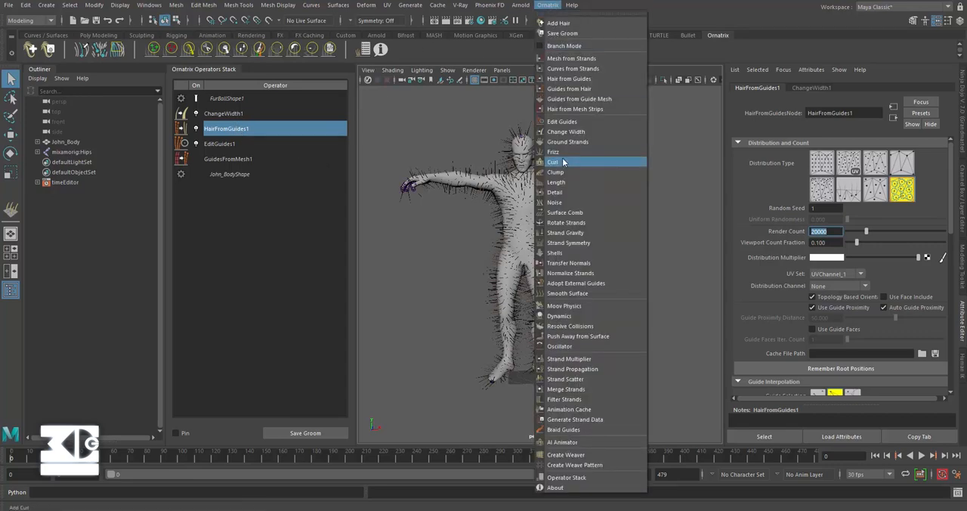
pyautogui.click(563, 161)
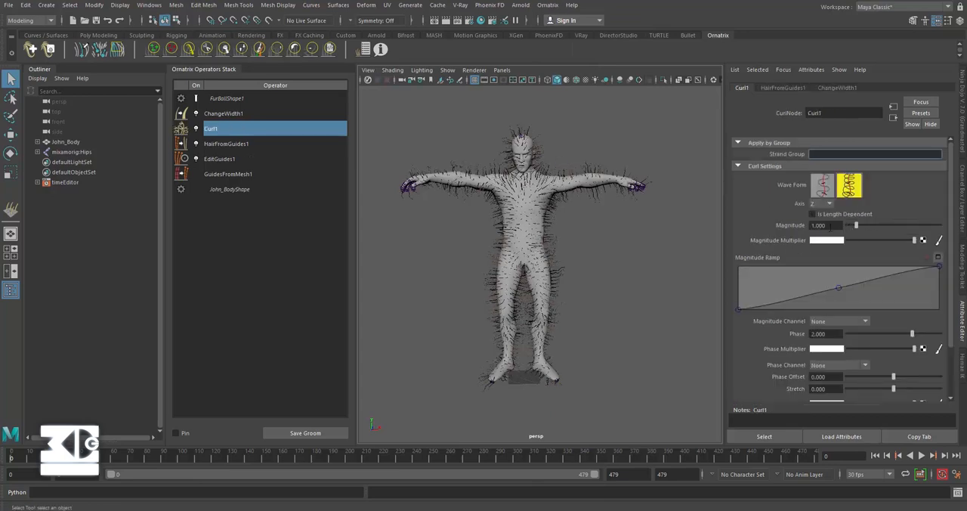
pyautogui.doubleClick(830, 226)
pyautogui.write('0.2')
pyautogui.press('Return')
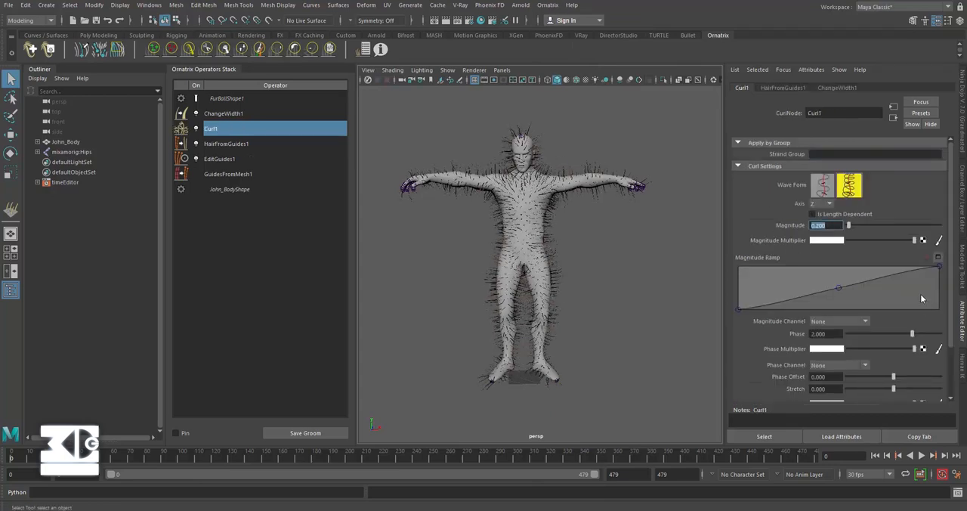
# Step: Set the Phase of the Curl operator to 0.5 and inspect the fur on the body
pyautogui.doubleClick(820, 333)
pyautogui.write('0.5')
pyautogui.press('Return')
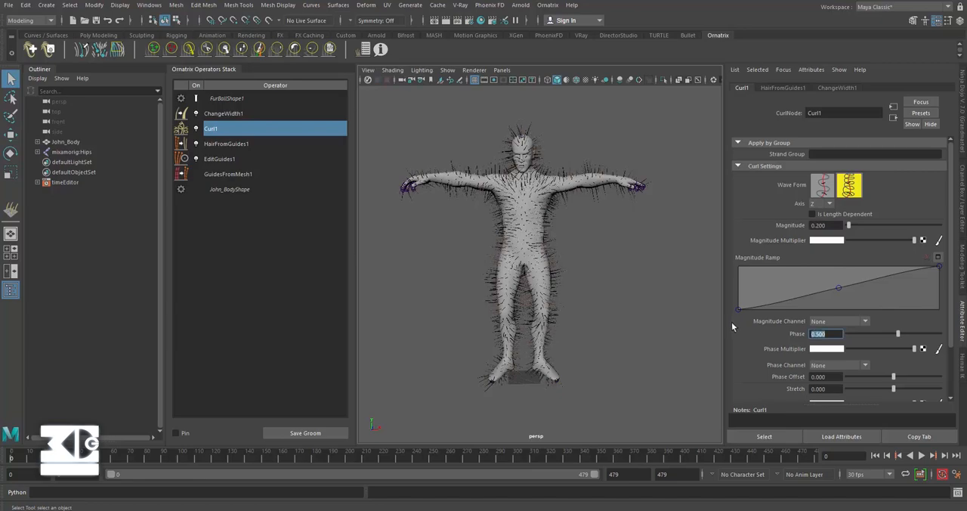
pyautogui.scroll(8, 536, 210)
pyautogui.keyDown('alt'); pyautogui.moveTo(538, 212); pyautogui.dragTo(546, 256, button='middle'); pyautogui.keyUp('alt')
pyautogui.scroll(-3, 545, 242)
pyautogui.scroll(-4, 533, 230)
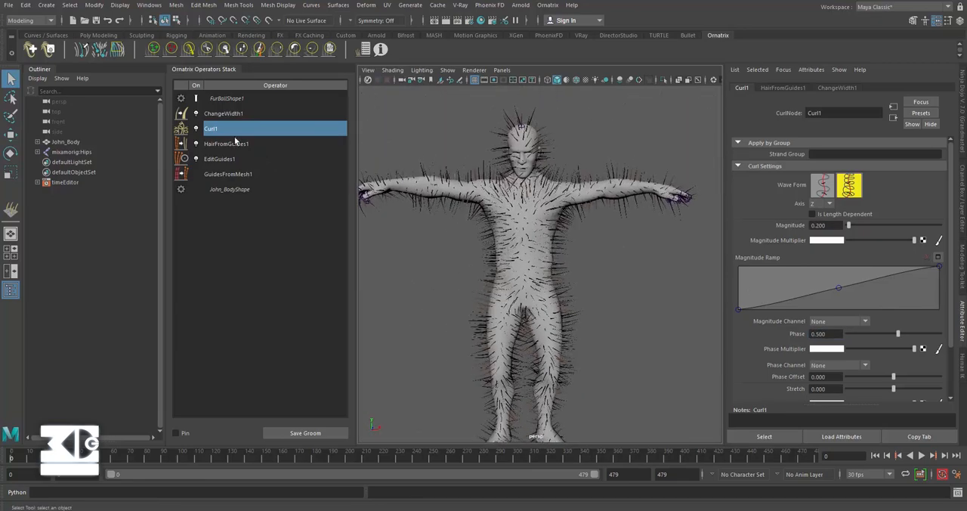
# Step: Reshape the ChangeWidth1 width ramp by slightly lowering its root point and raising its middle point
pyautogui.click(218, 115)
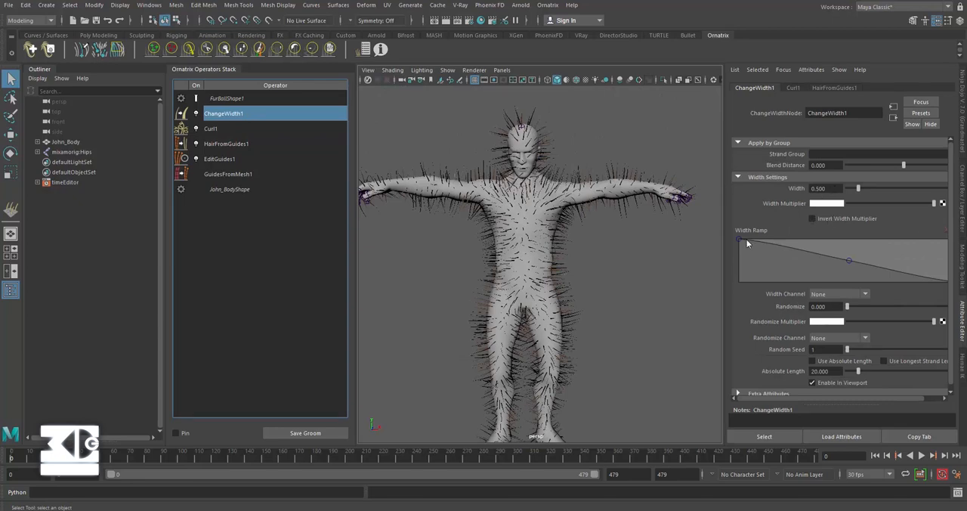
pyautogui.moveTo(740, 239); pyautogui.dragTo(737, 246)
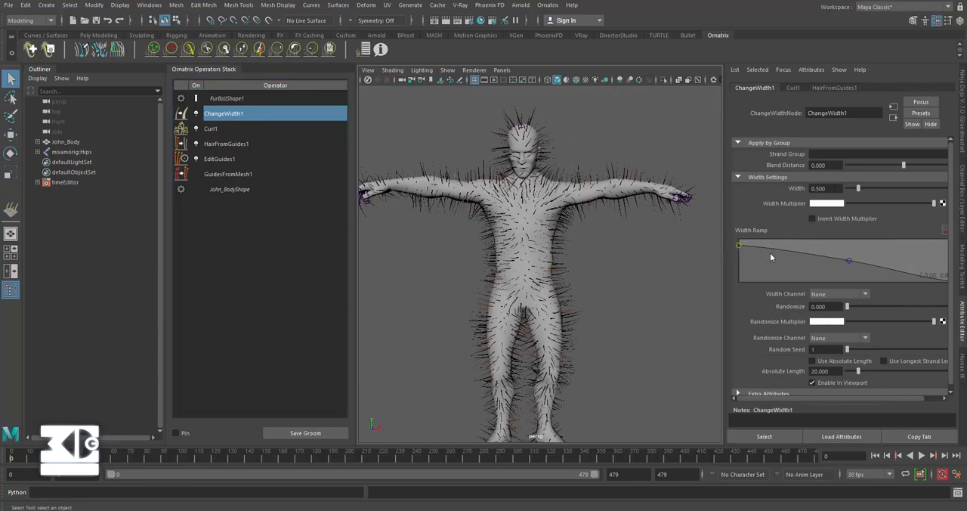
pyautogui.moveTo(849, 260); pyautogui.dragTo(849, 255)
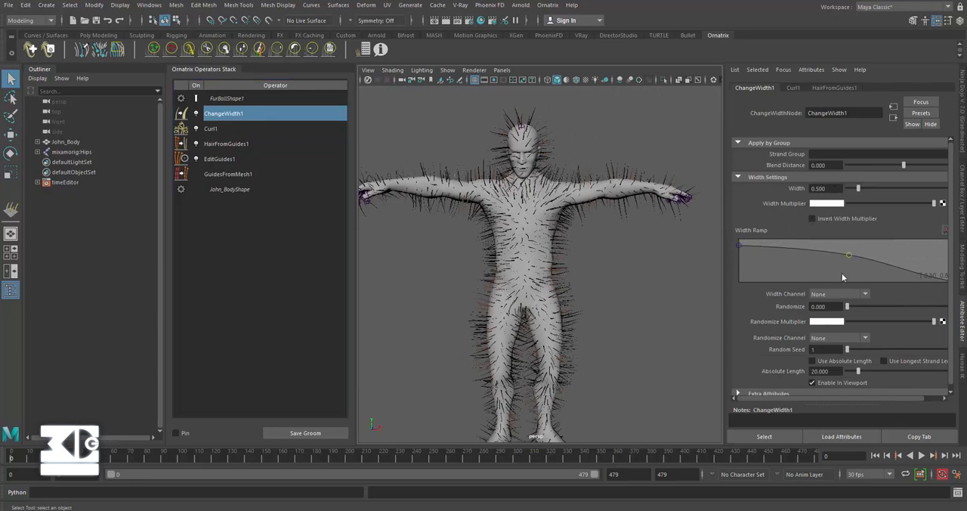
# Step: Set the width Randomize value of ChangeWidth1 to 0.1 and check the fur across the whole body
pyautogui.moveTo(834, 308); pyautogui.dragTo(756, 304)
pyautogui.write('0.2')
pyautogui.press('Return')
pyautogui.write('0.1')
pyautogui.press('Return')
pyautogui.scroll(-2, 598, 257)
pyautogui.scroll(-2, 613, 249)
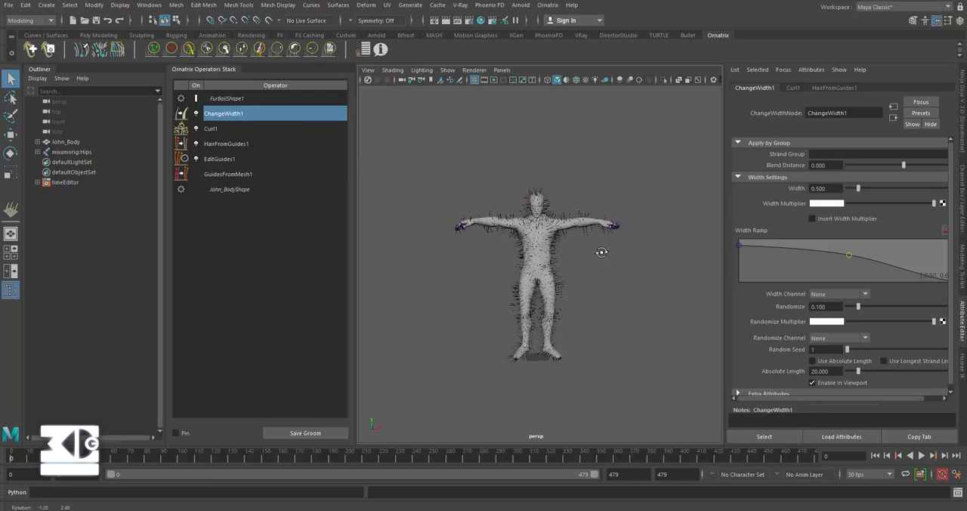
pyautogui.scroll(5, 568, 251)
pyautogui.keyDown('alt'); pyautogui.moveTo(569, 246); pyautogui.dragTo(565, 232); pyautogui.keyUp('alt')
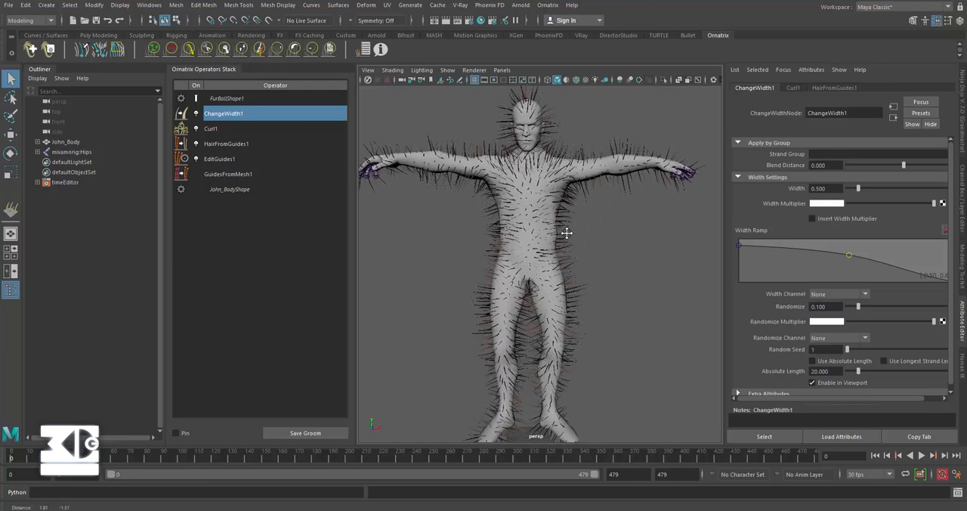
pyautogui.scroll(-2, 566, 231)
pyautogui.scroll(2, 566, 231)
pyautogui.scroll(-2, 563, 227)
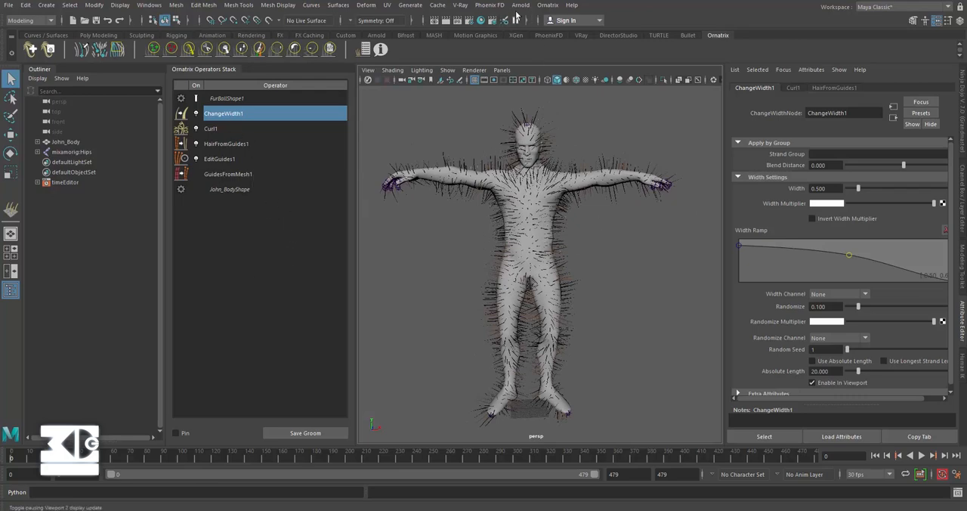
# Step: Add a Moov Physics operator to the top of the fur stack, test-play the simulation briefly, and return to the start frame
pyautogui.click(550, 5)
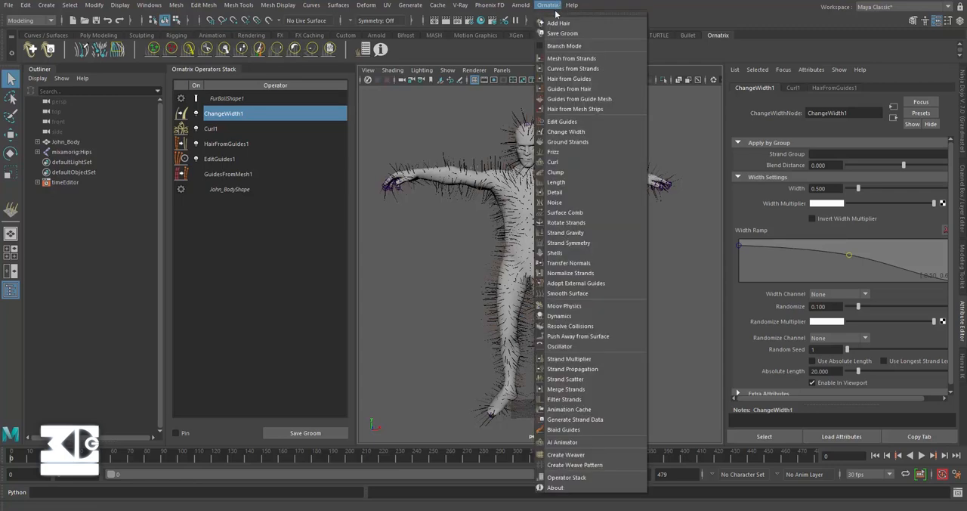
pyautogui.click(563, 305)
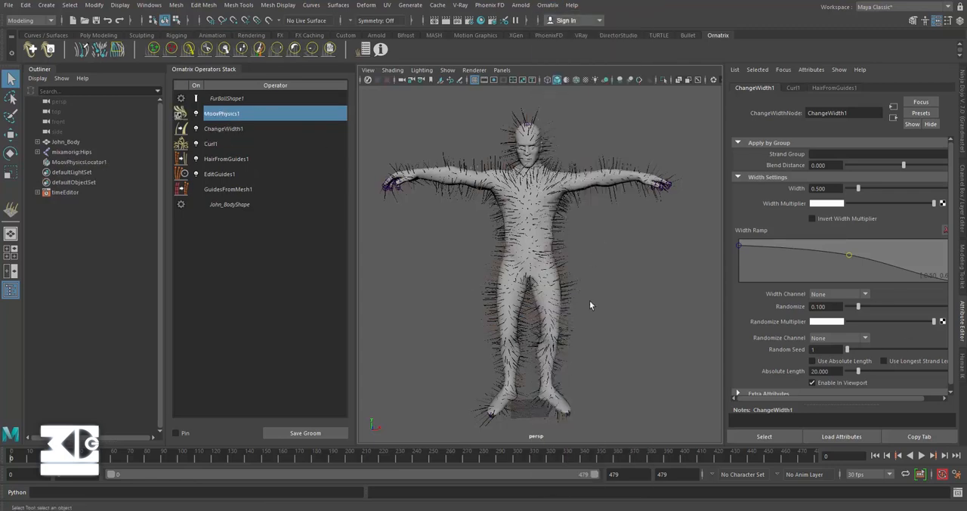
pyautogui.click(921, 456)
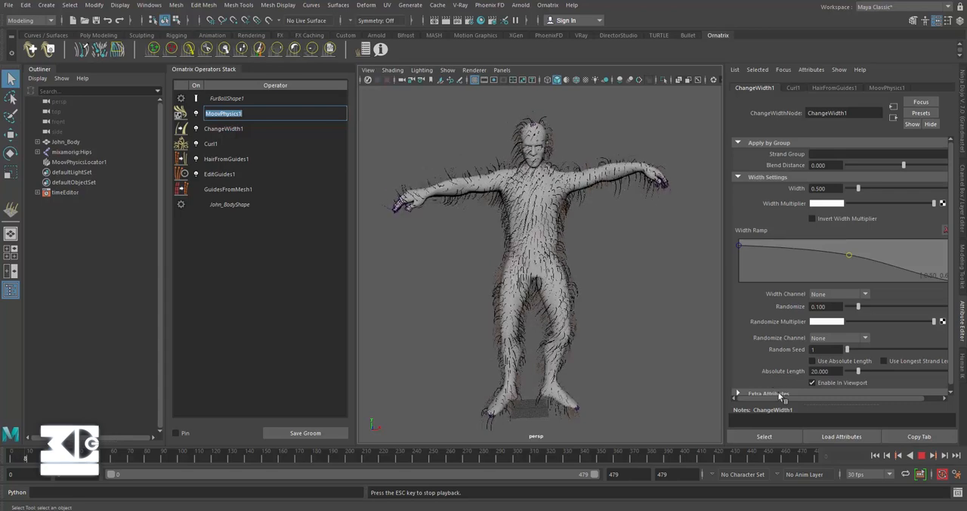
pyautogui.click(922, 456)
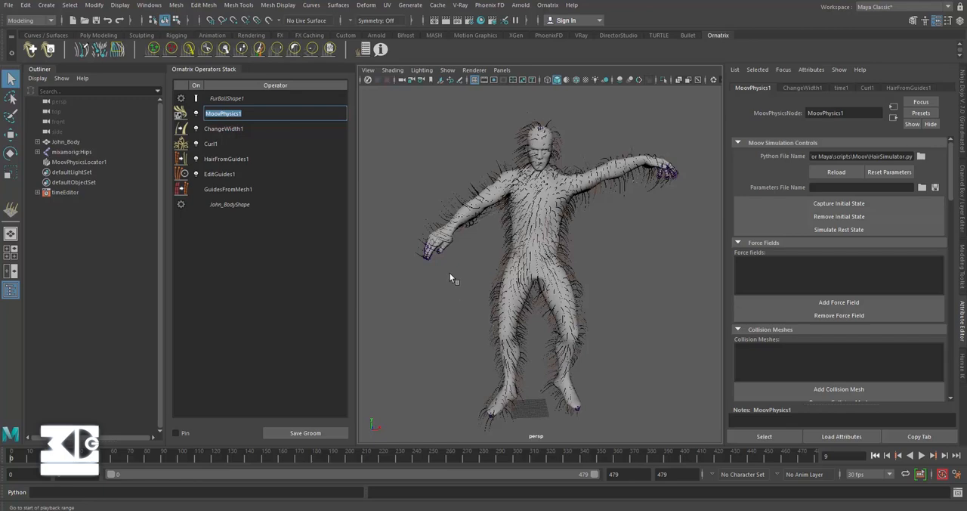
pyautogui.click(285, 269)
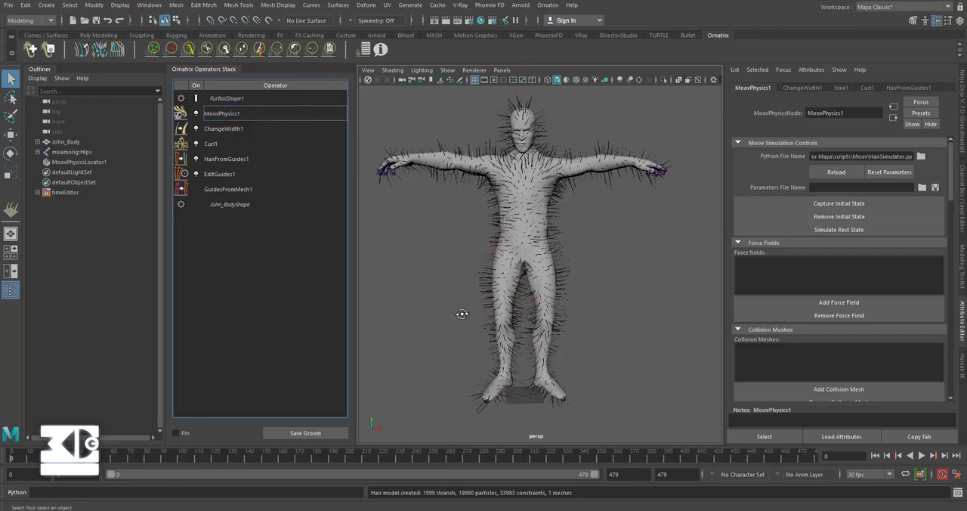
# Step: Create a polygon plane at the character's feet and scale it uniformly by about 950 as a ground surface
pyautogui.keyDown('alt'); pyautogui.moveTo(461, 314); pyautogui.dragTo(446, 286, button='right'); pyautogui.keyUp('alt')
pyautogui.click(99, 35)
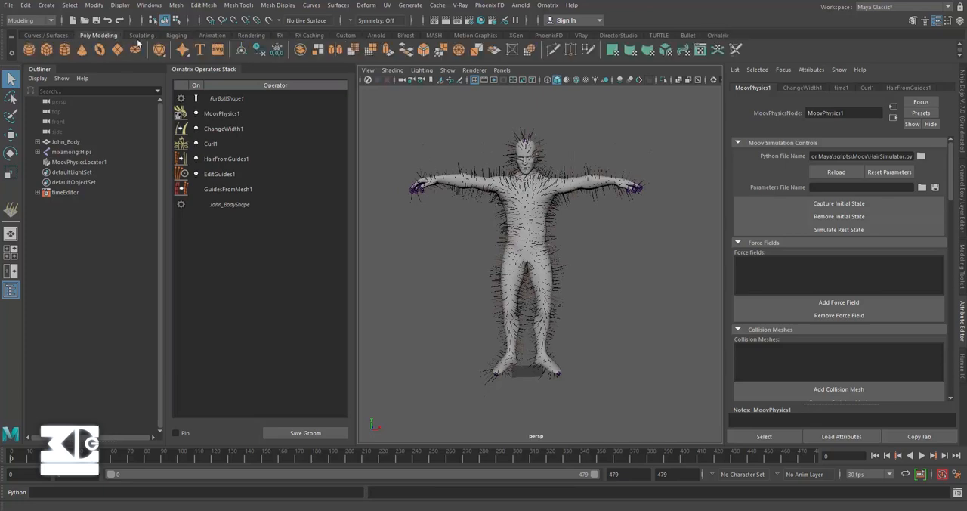
pyautogui.click(117, 49)
pyautogui.press('r')
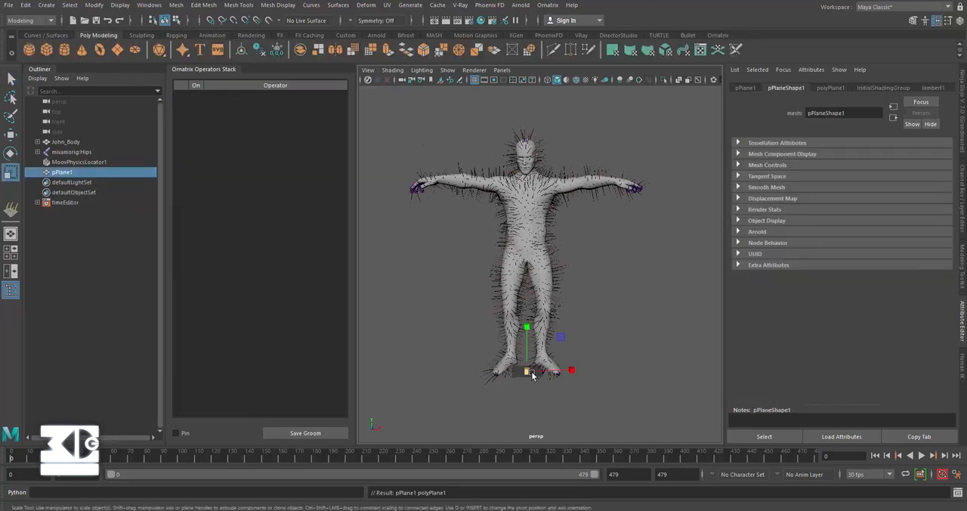
pyautogui.moveTo(527, 371); pyautogui.dragTo(799, 358)
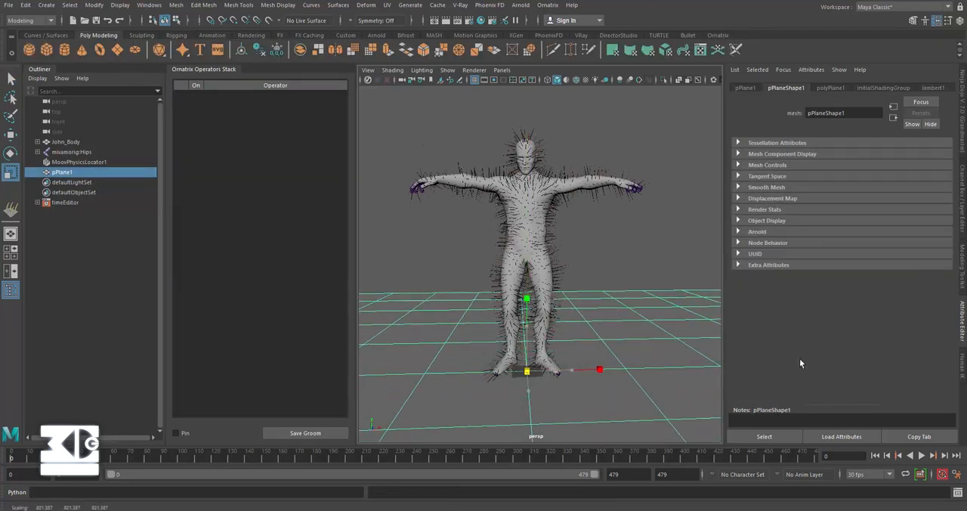
pyautogui.moveTo(527, 371); pyautogui.dragTo(641, 372)
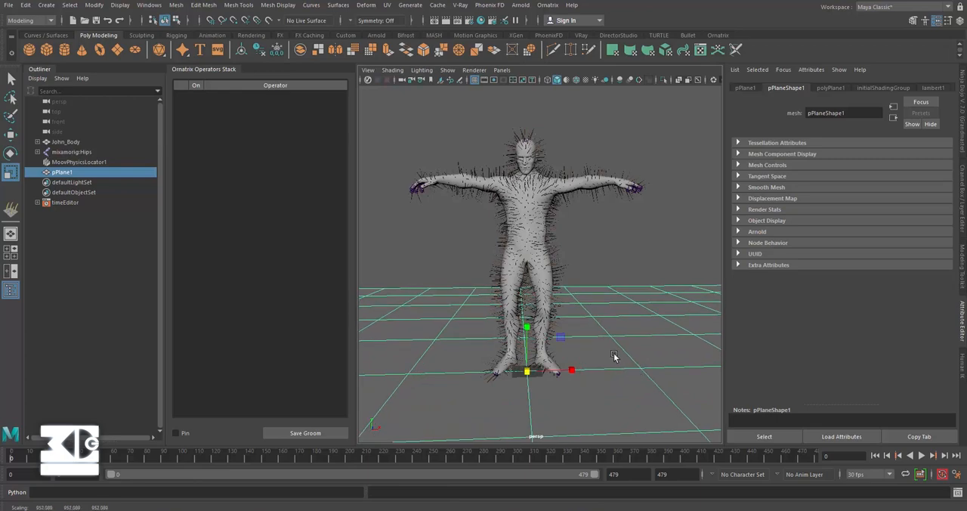
# Step: Set the ground plane's width to 2, its height to 3, and both its width and height subdivisions to 25
pyautogui.press('t')
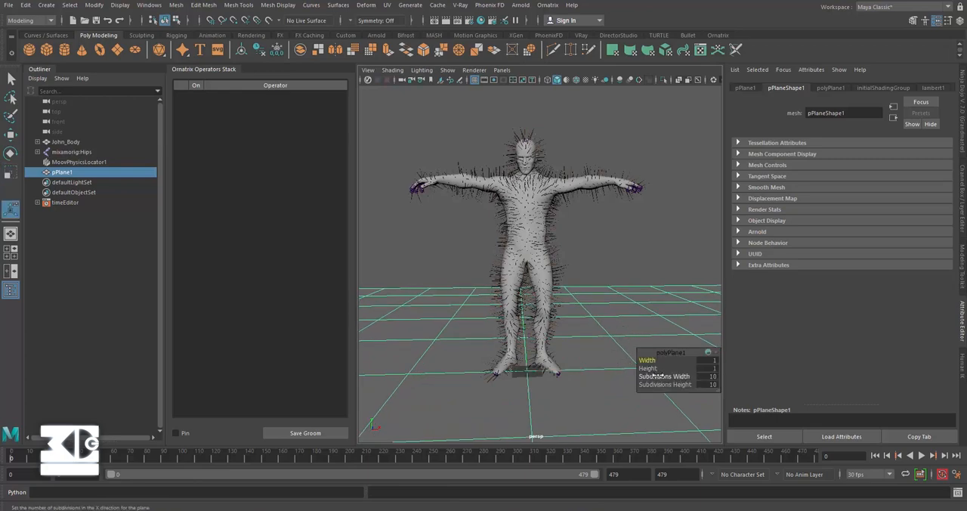
pyautogui.moveTo(656, 376); pyautogui.dragTo(702, 386)
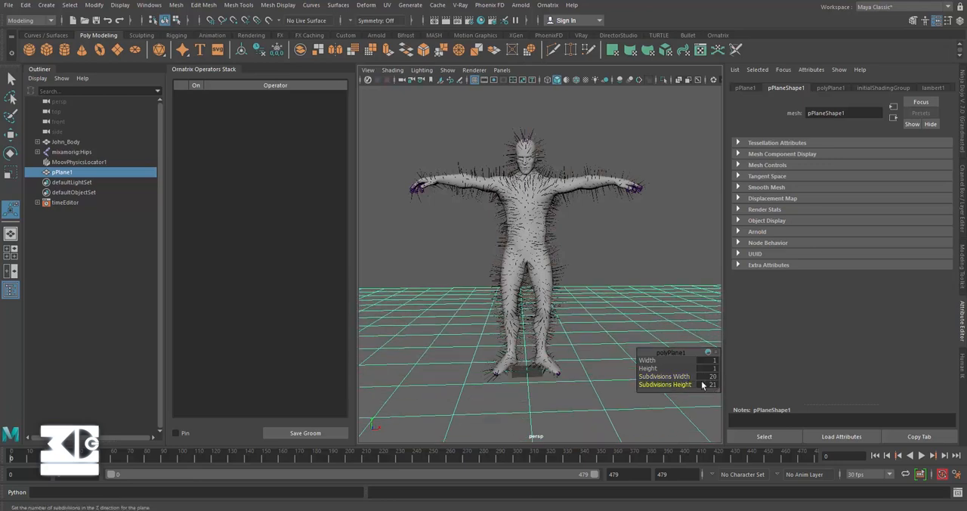
pyautogui.moveTo(651, 361)
pyautogui.mouseDown()
pyautogui.moveTo(683, 361)
pyautogui.moveTo(659, 368)
pyautogui.moveTo(650, 359)
pyautogui.mouseUp()
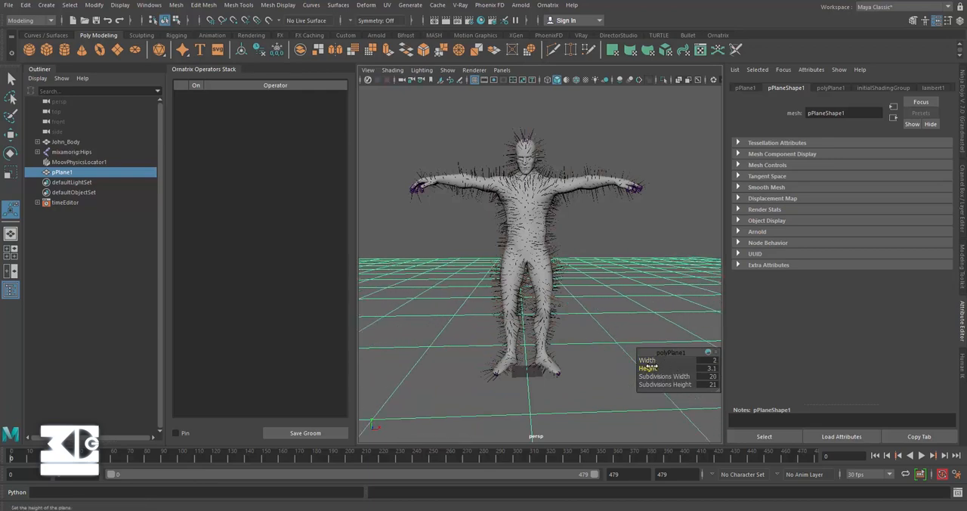
pyautogui.click(711, 369)
pyautogui.write('3')
pyautogui.press('Return')
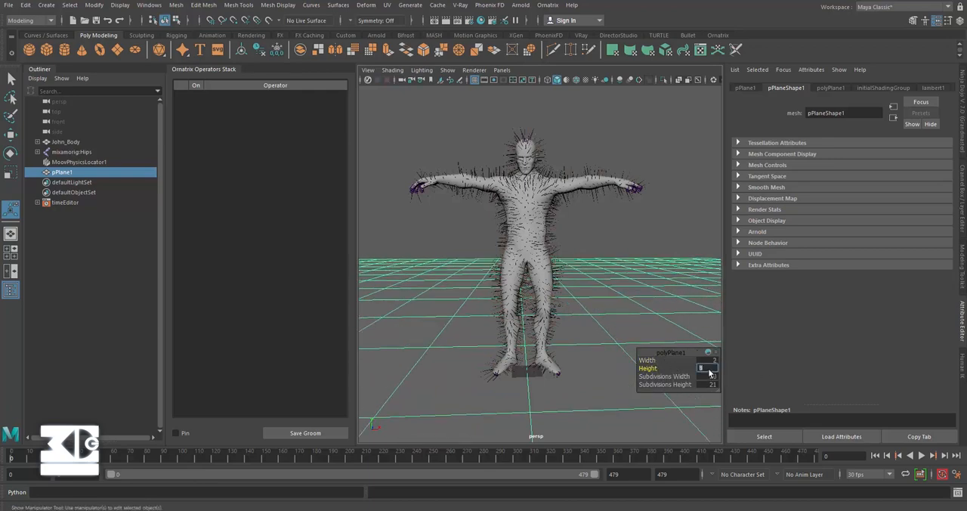
pyautogui.click(712, 380)
pyautogui.write('25')
pyautogui.press('Tab')
pyautogui.write('25')
pyautogui.press('Return')
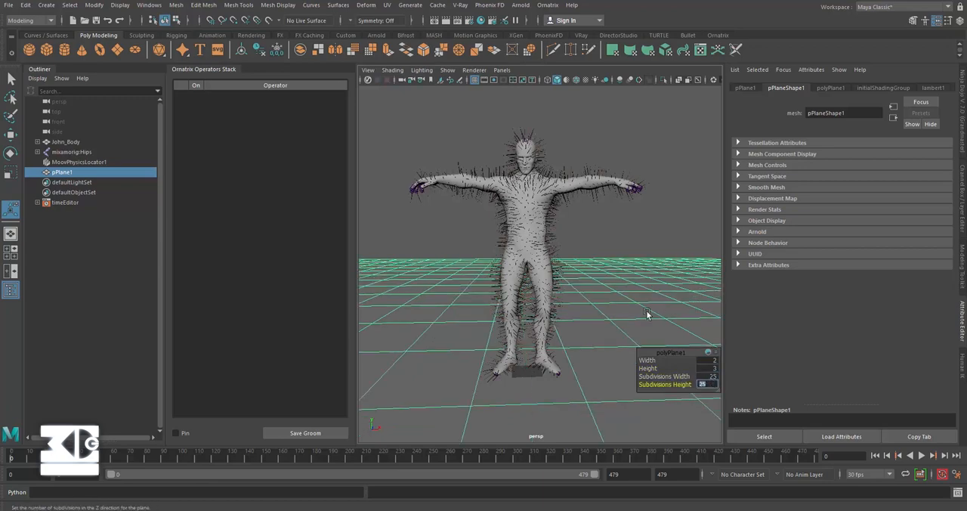
# Step: Select the character's fur and add the ground plane as a collision mesh of MoovPhysics1
pyautogui.moveTo(597, 301)
pyautogui.keyDown('alt'); pyautogui.mouseDown()
pyautogui.moveTo(591, 307)
pyautogui.moveTo(595, 285)
pyautogui.mouseUp(); pyautogui.keyUp('alt')
pyautogui.scroll(3, 592, 296)
pyautogui.scroll(-3, 595, 285)
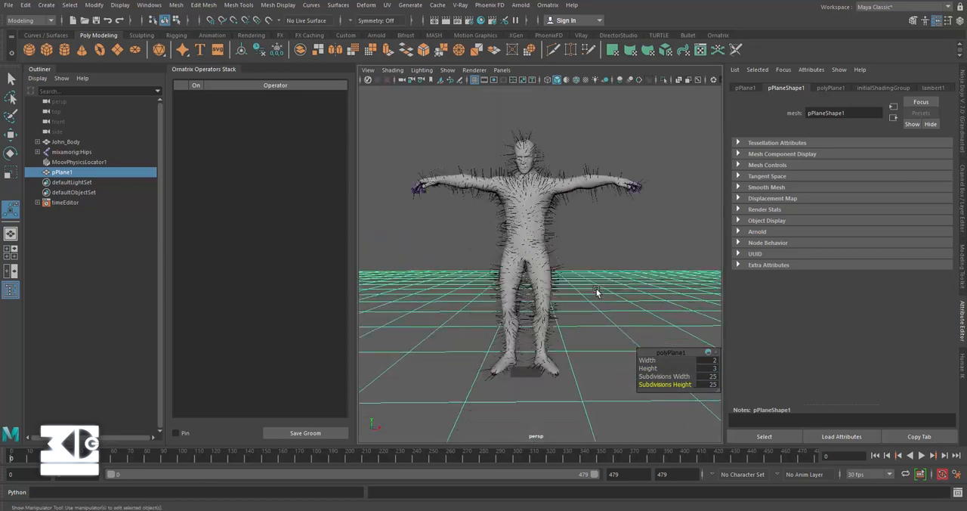
pyautogui.keyDown('alt'); pyautogui.moveTo(596, 287); pyautogui.dragTo(600, 293, button='middle'); pyautogui.keyUp('alt')
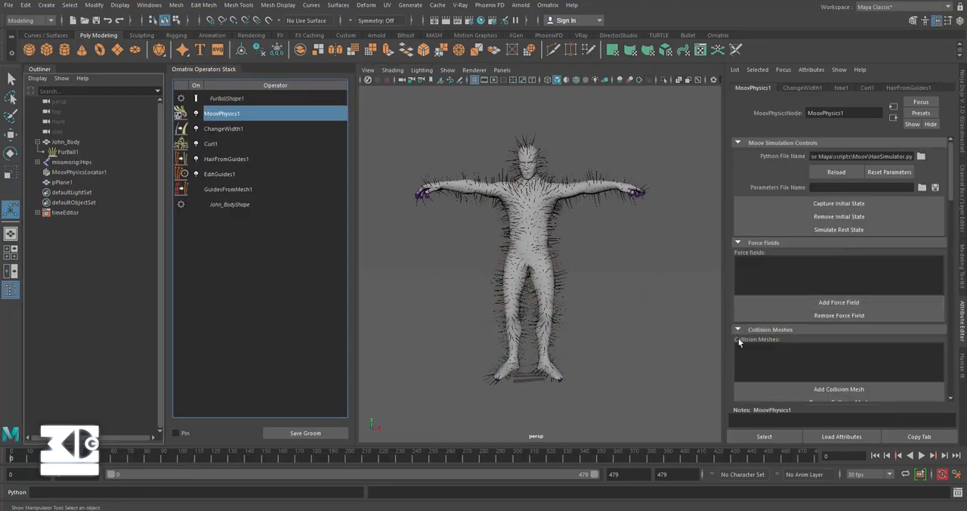
pyautogui.scroll(-2, 760, 336)
pyautogui.click(792, 328)
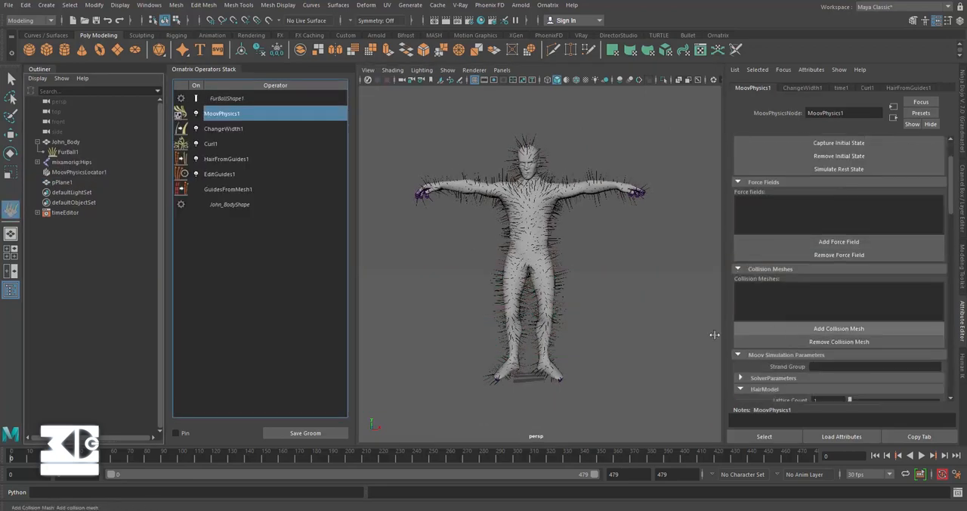
pyautogui.click(624, 346)
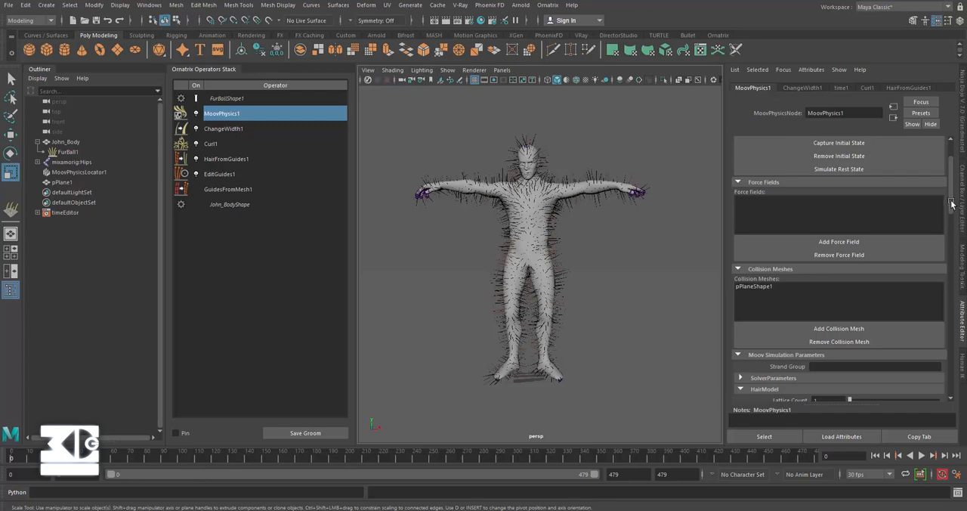
# Step: Set MoovPhysics1's stretching stiffness to 0.7 and shape its stiffness curve to fall off smoothly towards the strand tips
pyautogui.scroll(-3, 952, 204)
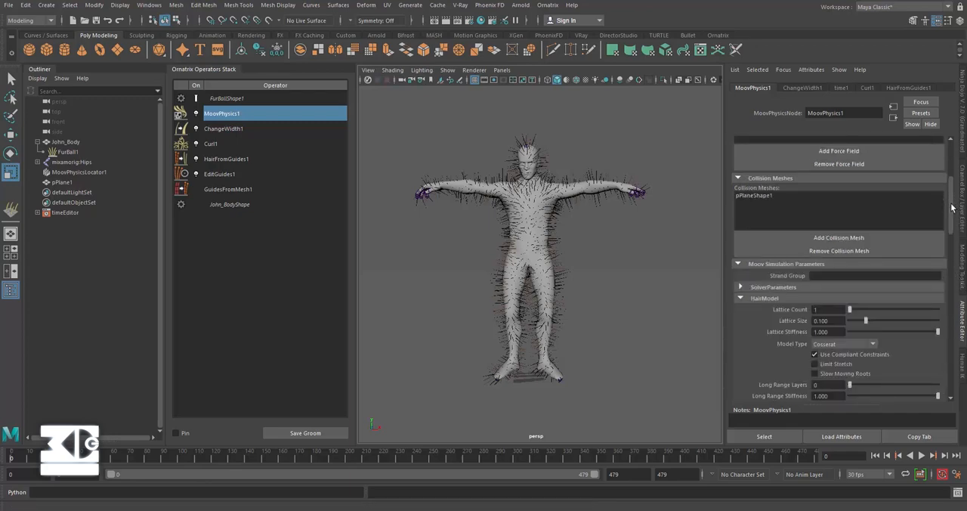
pyautogui.moveTo(952, 204); pyautogui.dragTo(951, 231)
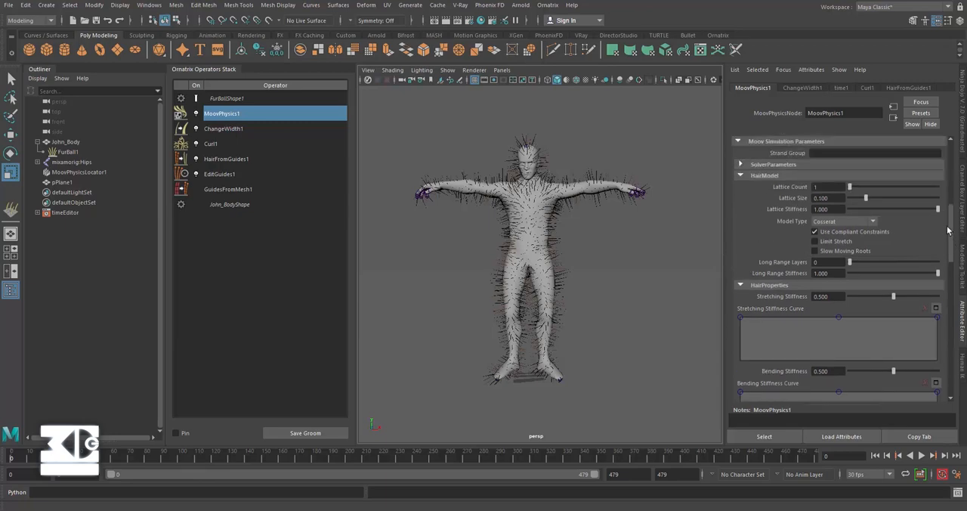
pyautogui.doubleClick(822, 296)
pyautogui.write('0.7')
pyautogui.press('Return')
pyautogui.moveTo(938, 318); pyautogui.dragTo(938, 354)
pyautogui.moveTo(837, 318); pyautogui.dragTo(839, 325)
# Step: Enable collision with the base mesh and with hair for MoovPhysics1, keeping mesh collision on
pyautogui.moveTo(951, 255); pyautogui.dragTo(951, 286)
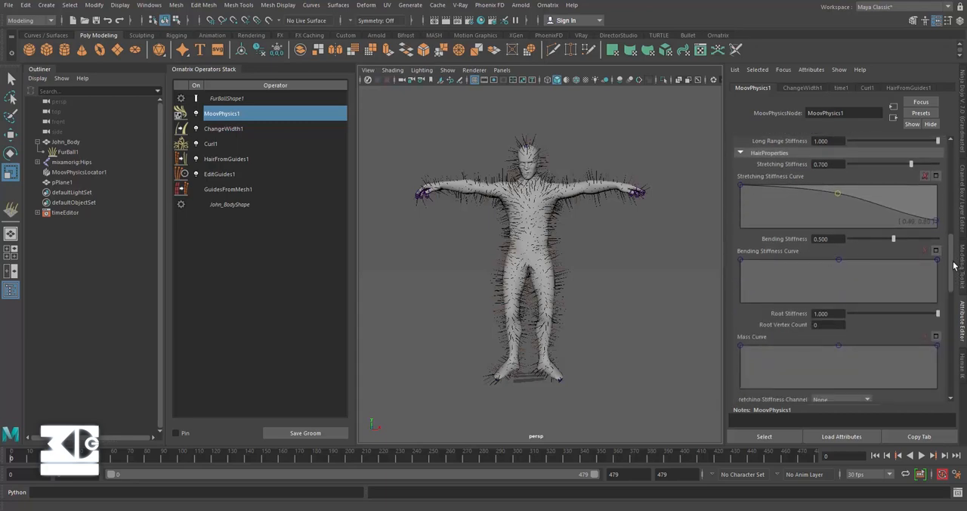
pyautogui.moveTo(950, 272); pyautogui.dragTo(946, 343)
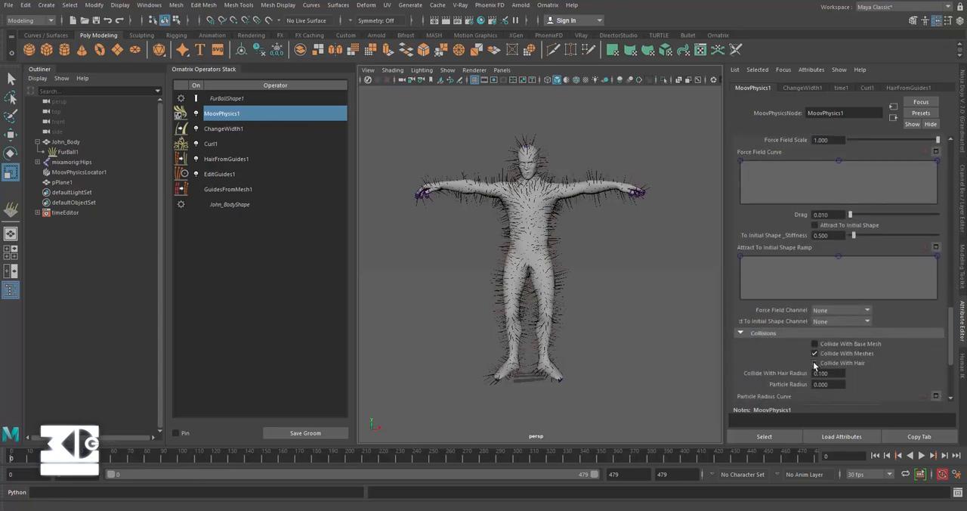
pyautogui.click(815, 353)
pyautogui.click(815, 344)
pyautogui.moveTo(948, 362); pyautogui.dragTo(952, 386)
pyautogui.keyDown('alt'); pyautogui.moveTo(483, 278); pyautogui.dragTo(482, 257, button='right'); pyautogui.keyUp('alt')
pyautogui.keyDown('alt'); pyautogui.moveTo(481, 257); pyautogui.dragTo(491, 268, button='middle'); pyautogui.keyUp('alt')
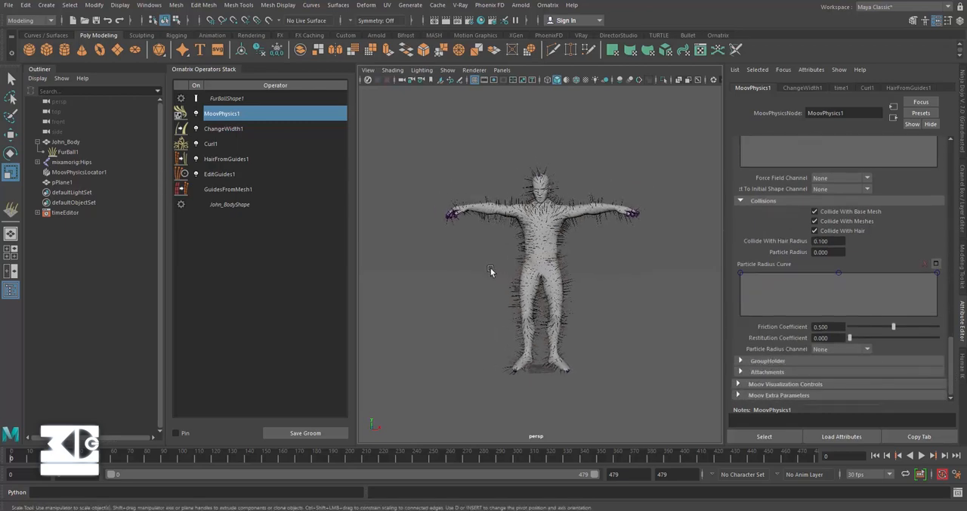
# Step: Add an Animation Cache operator to the top of the fur stack and set its record end time to 300
pyautogui.click(548, 4)
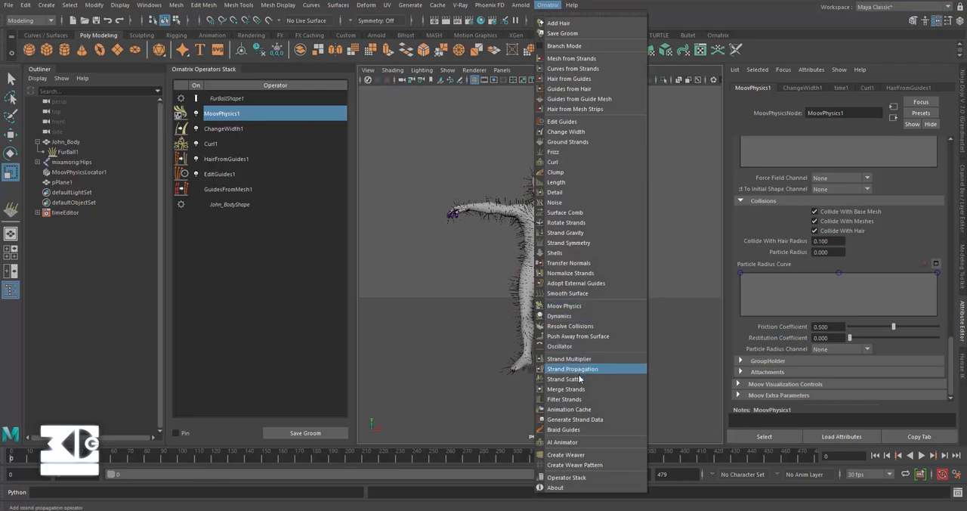
pyautogui.click(579, 412)
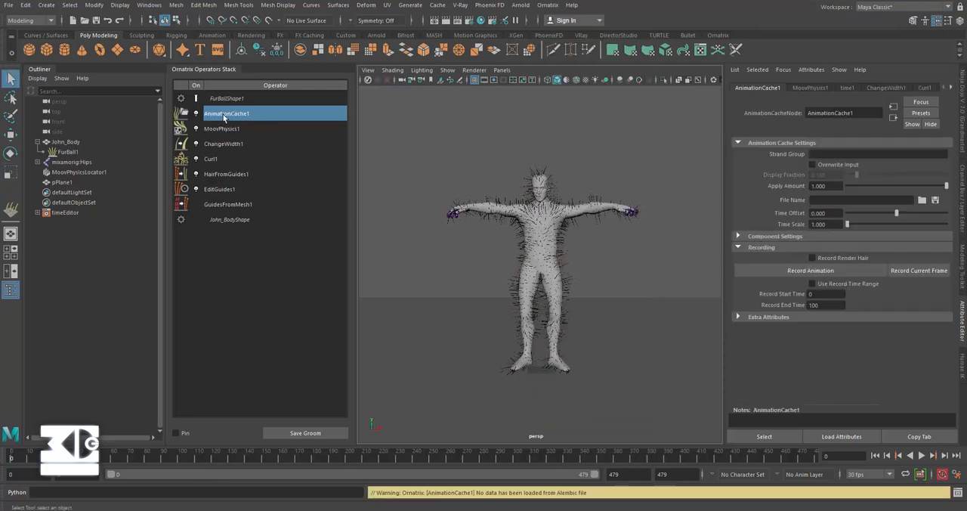
pyautogui.click(827, 304)
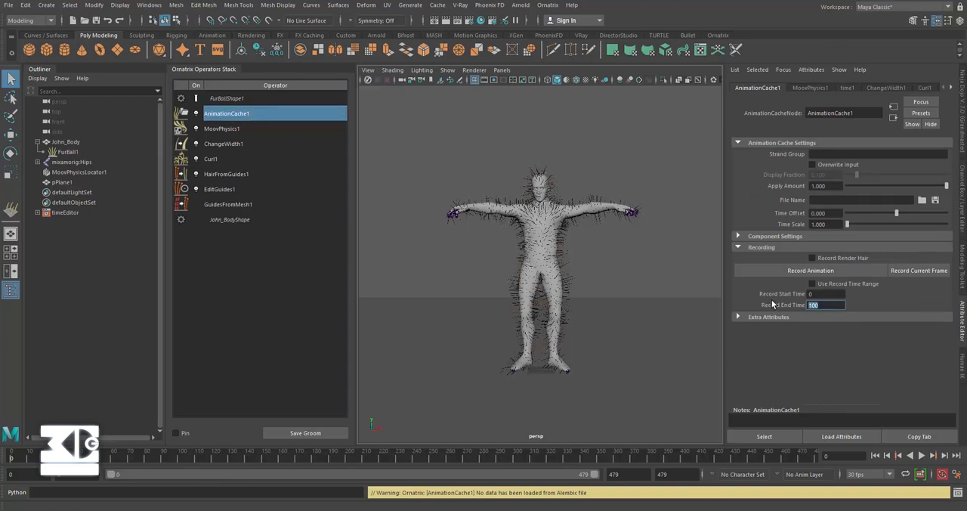
pyautogui.write('300')
pyautogui.press('Return')
# Step: Set both the playback end and the animation end of the timeline to frame 300
pyautogui.click(616, 474)
pyautogui.write('300')
pyautogui.press('Return')
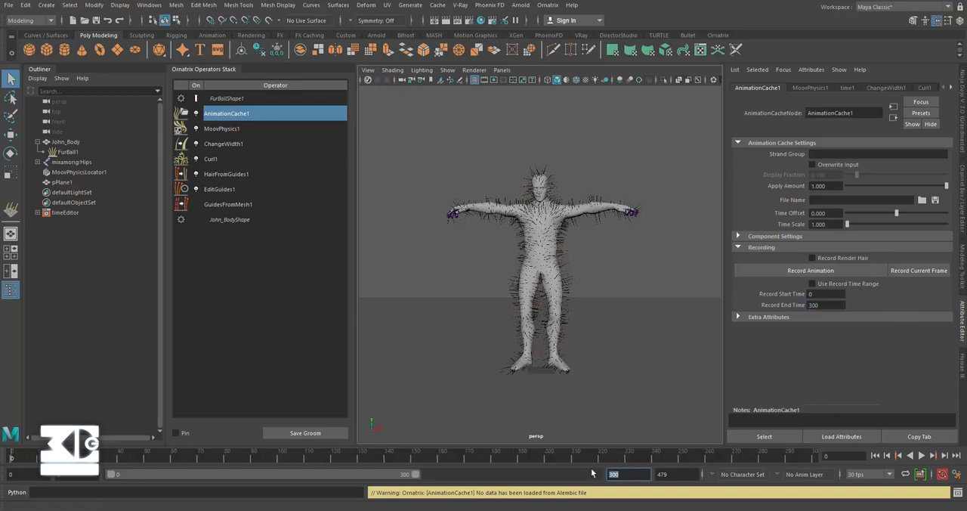
pyautogui.press('Tab')
pyautogui.write('300')
pyautogui.press('Return')
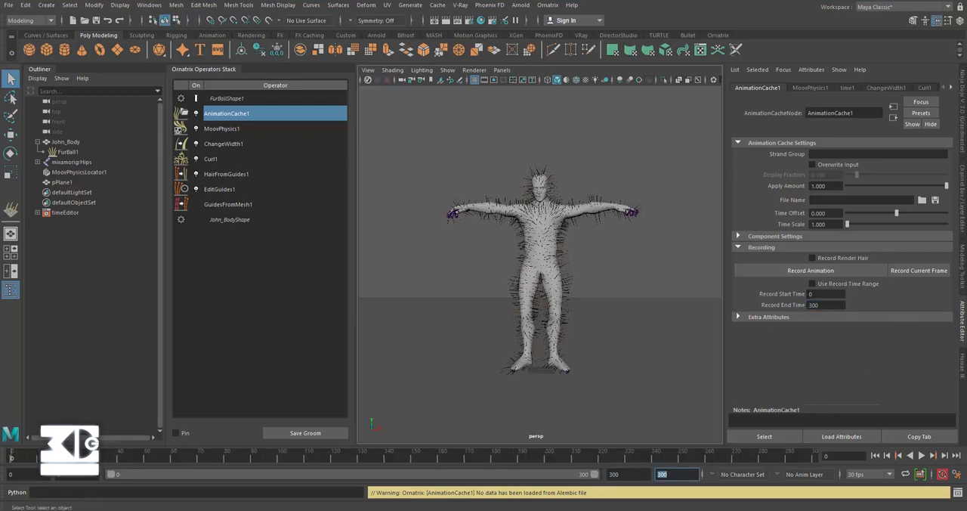
# Step: Record the fur simulation over the specified record time range to an Alembic file named dancing_hair in the project's cache\alembic folder
pyautogui.click(811, 284)
pyautogui.click(923, 201)
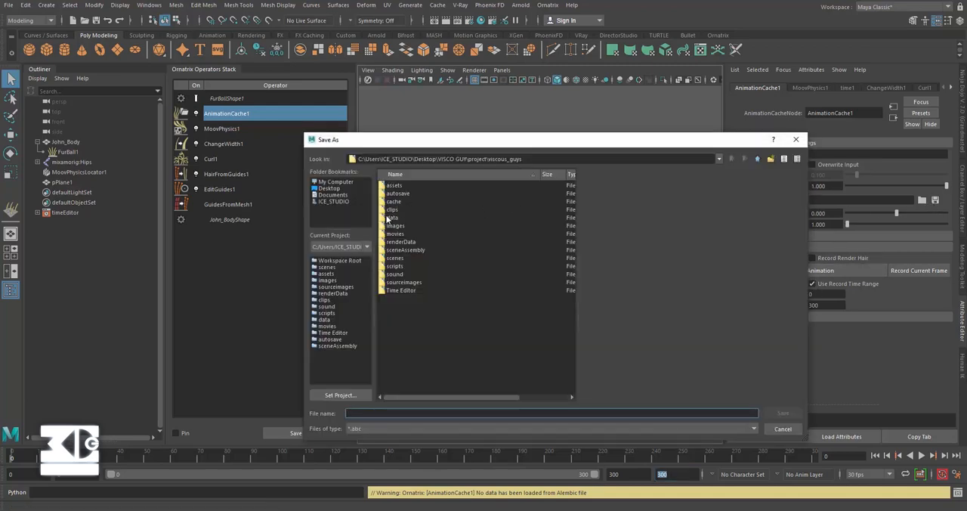
pyautogui.doubleClick(394, 201)
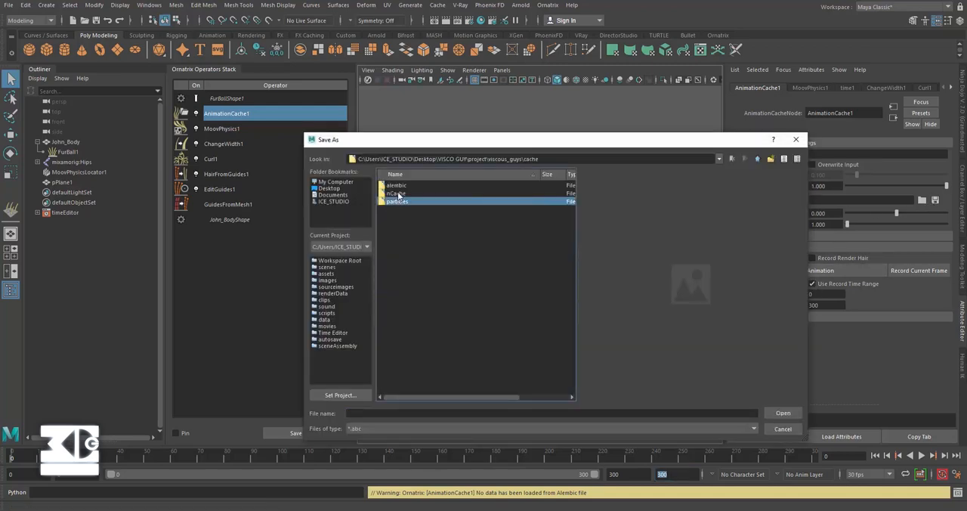
pyautogui.doubleClick(399, 190)
pyautogui.click(367, 412)
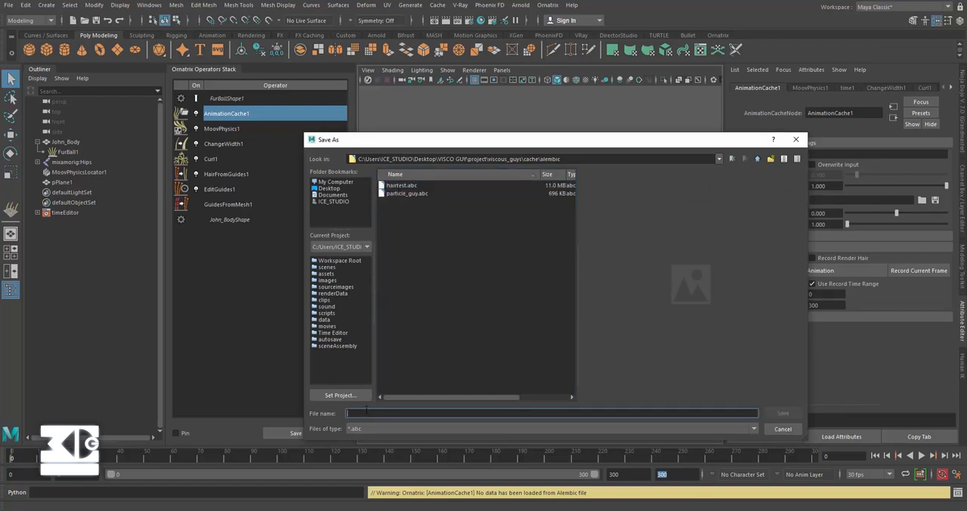
pyautogui.write('dancing_hair')
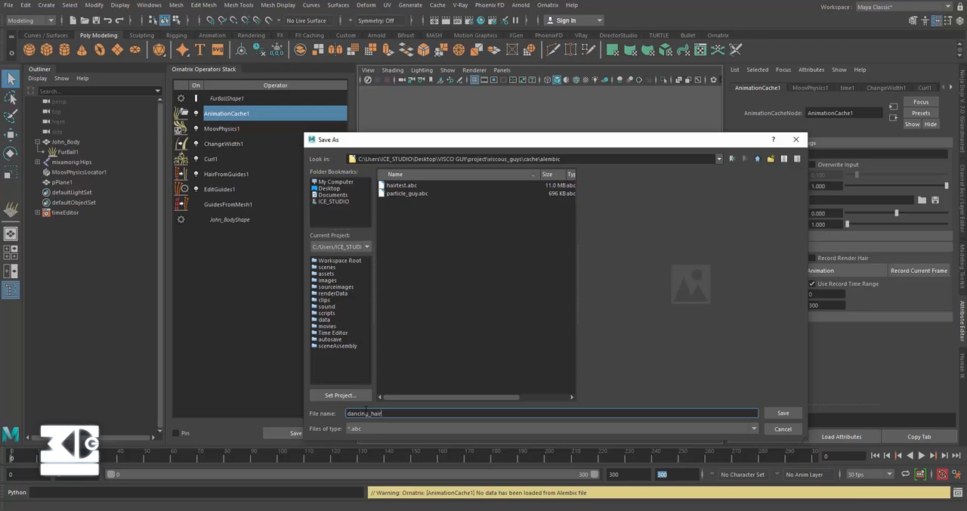
pyautogui.press('Return')
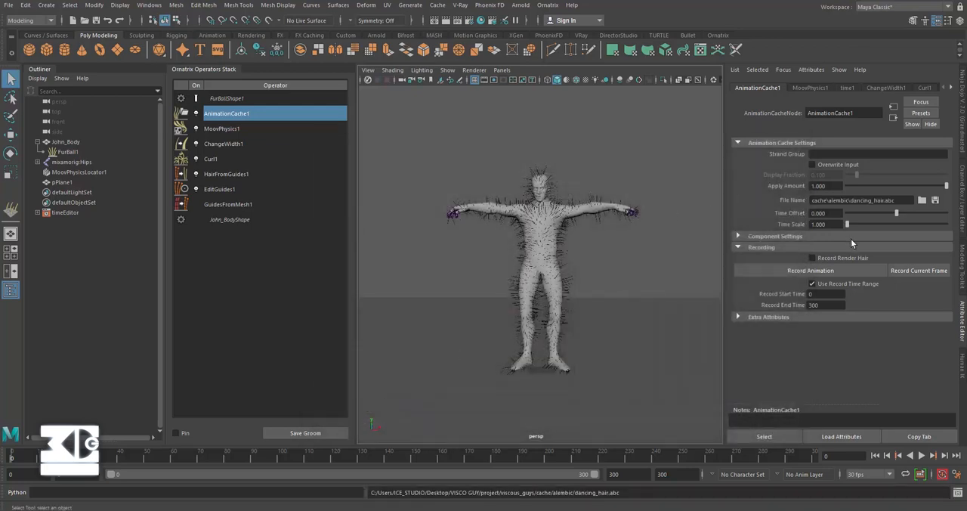
pyautogui.click(783, 271)
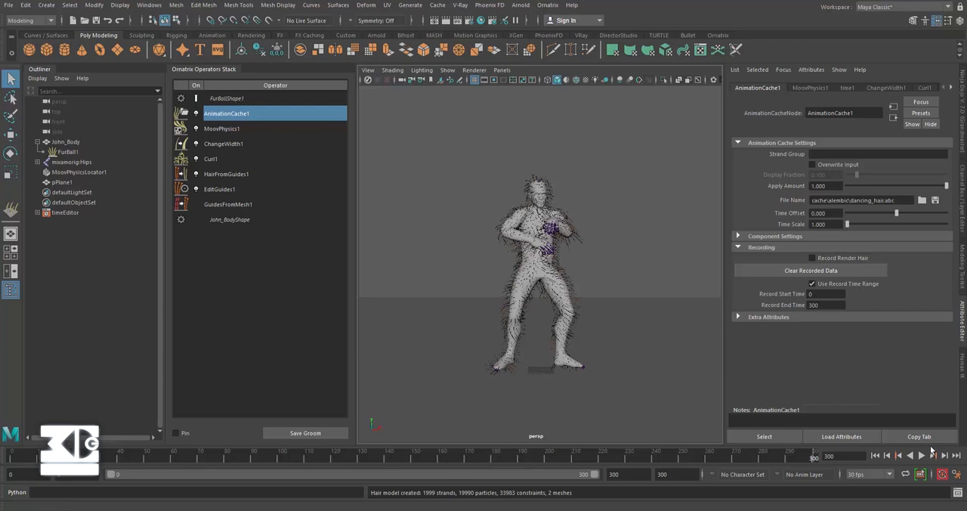
# Step: Assign a new VRay Hair Next Mtl material to the character's fur
pyautogui.click(579, 238)
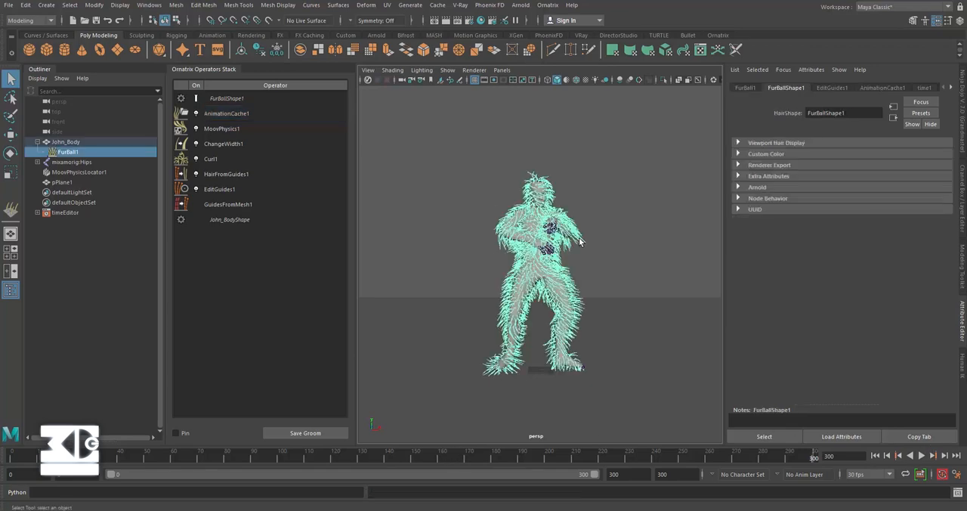
pyautogui.rightClick(581, 237)
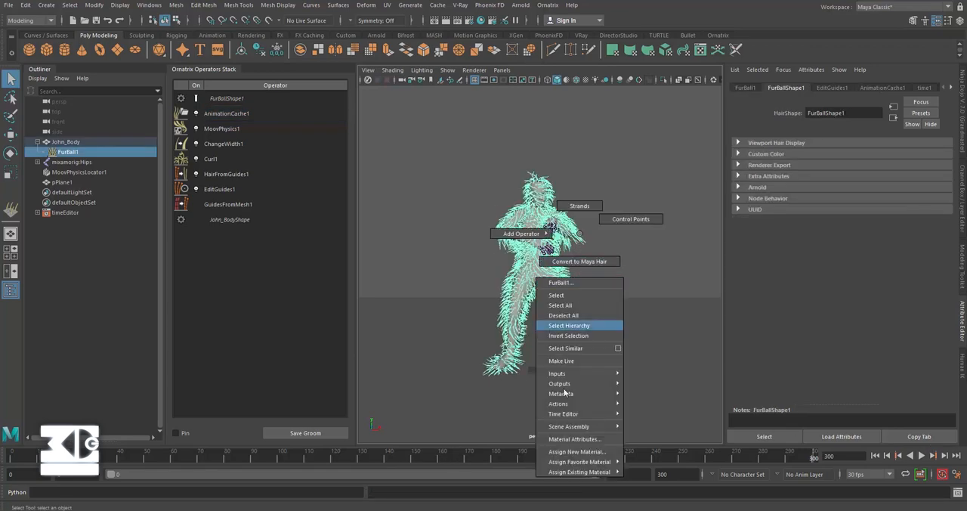
pyautogui.click(570, 441)
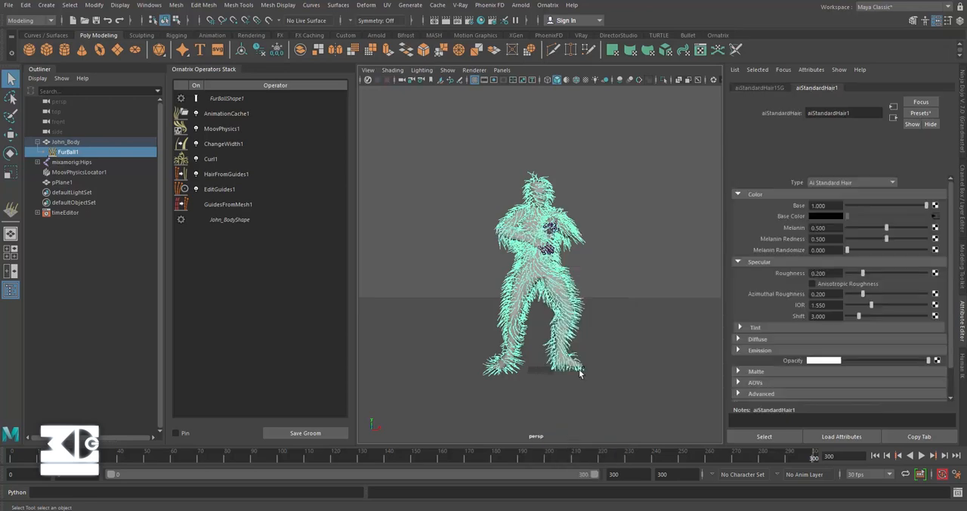
pyautogui.rightClick(571, 285)
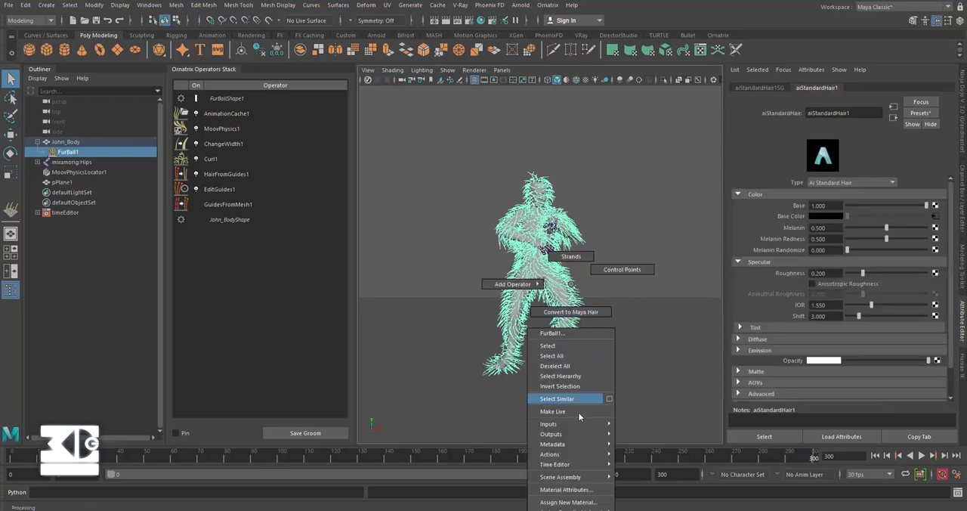
pyautogui.click(568, 502)
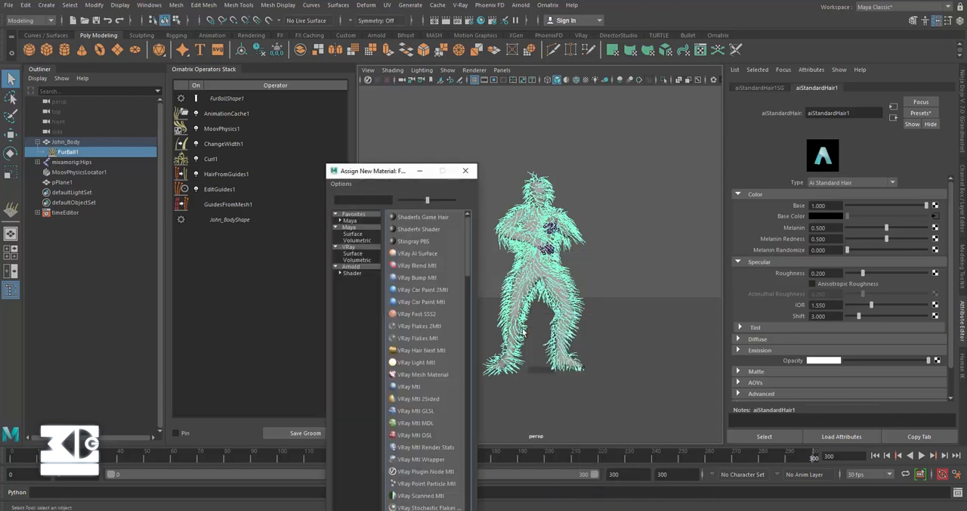
pyautogui.click(353, 254)
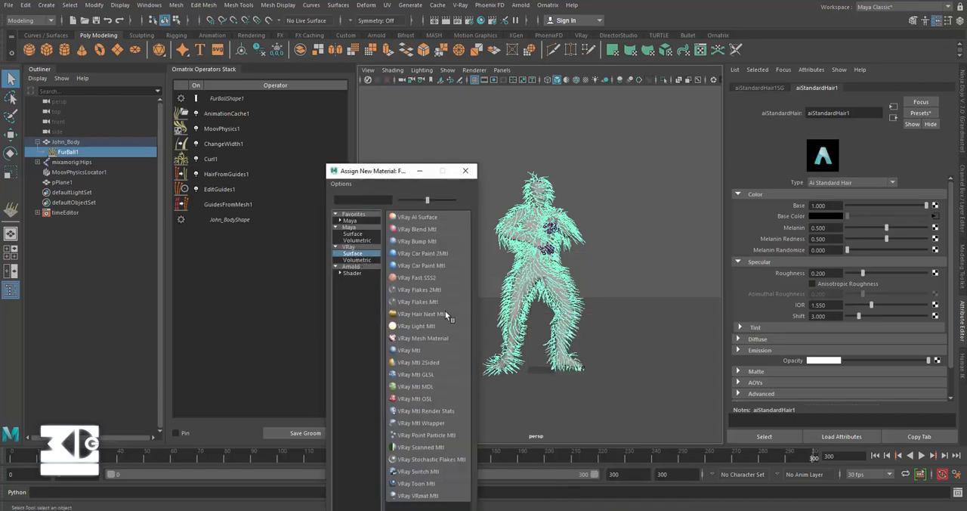
pyautogui.click(424, 316)
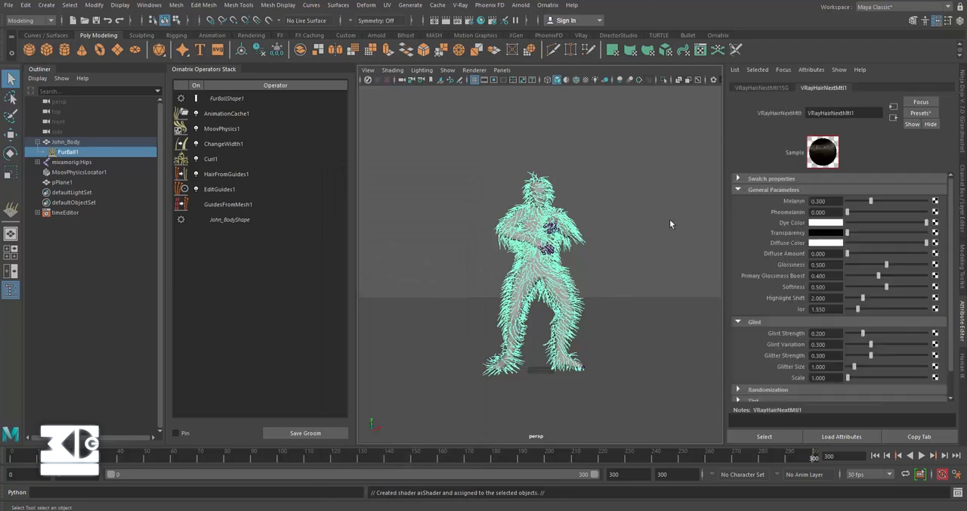
# Step: Set the hair material's melanin to 0.15, its diffuse color to bright blue, and its diffuse amount to 0.45
pyautogui.moveTo(833, 201); pyautogui.dragTo(724, 192)
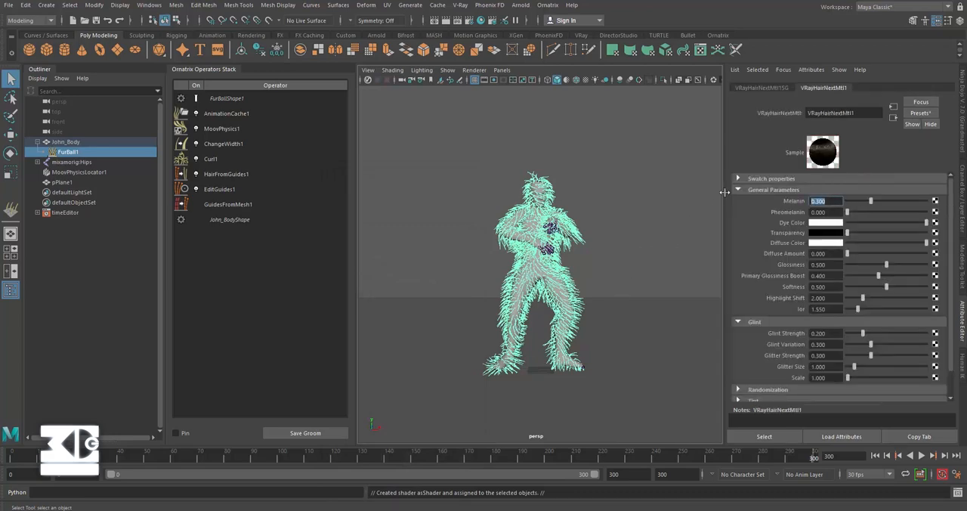
pyautogui.write('.15')
pyautogui.press('Return')
pyautogui.click(821, 244)
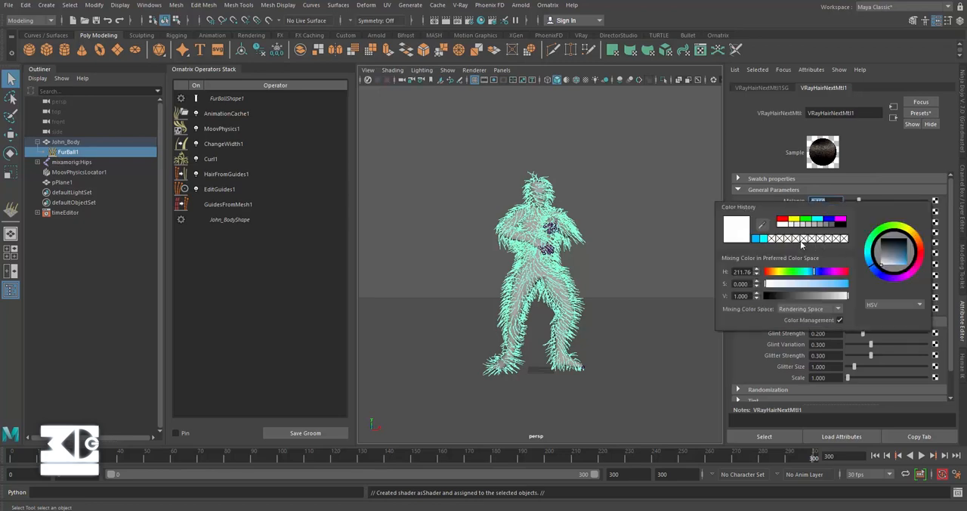
pyautogui.click(758, 239)
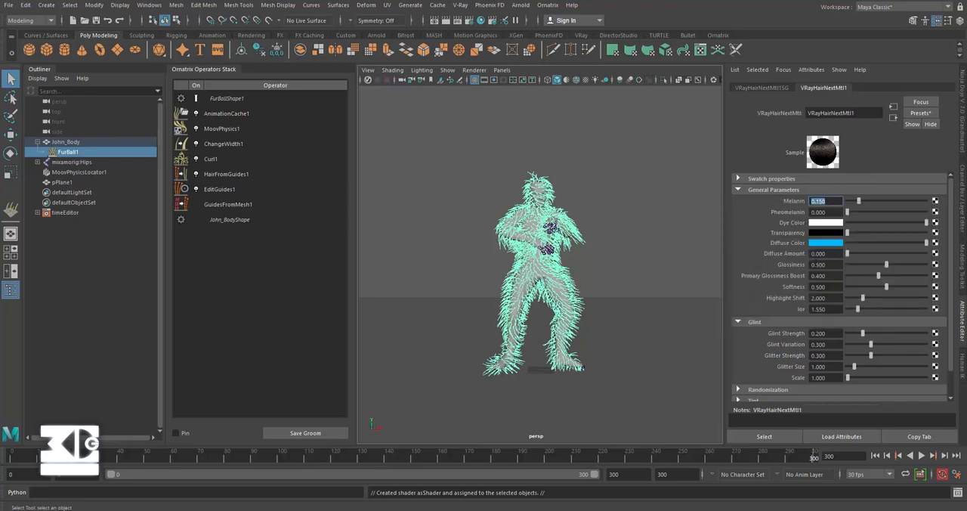
pyautogui.moveTo(839, 256); pyautogui.dragTo(689, 243)
pyautogui.write('.45')
pyautogui.press('Return')
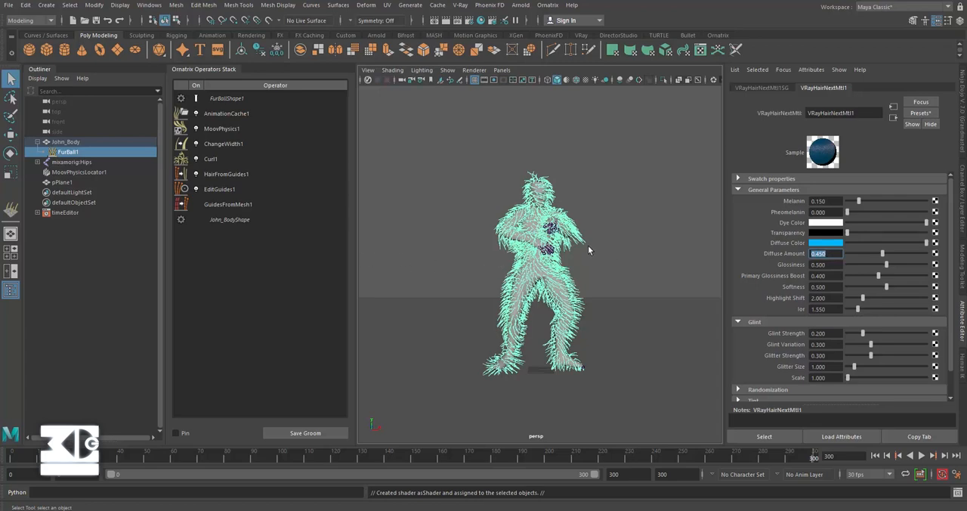
# Step: Create a camera and scale it up uniformly so its icon is about as large as the character's upper body
pyautogui.click(149, 5)
pyautogui.moveTo(46, 6)
pyautogui.moveTo(134, 71)
pyautogui.click(194, 80)
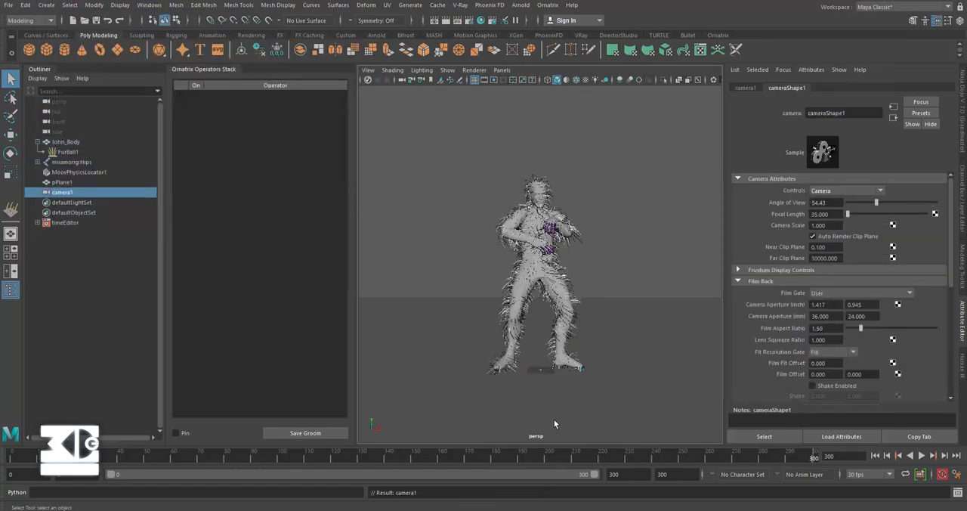
pyautogui.click(65, 193)
pyautogui.press('w')
pyautogui.press('r')
pyautogui.moveTo(540, 371); pyautogui.dragTo(703, 262)
# Step: Frame the whole character through the new camera and set up V-Ray rendering at 1920 x 1080
pyautogui.click(502, 70)
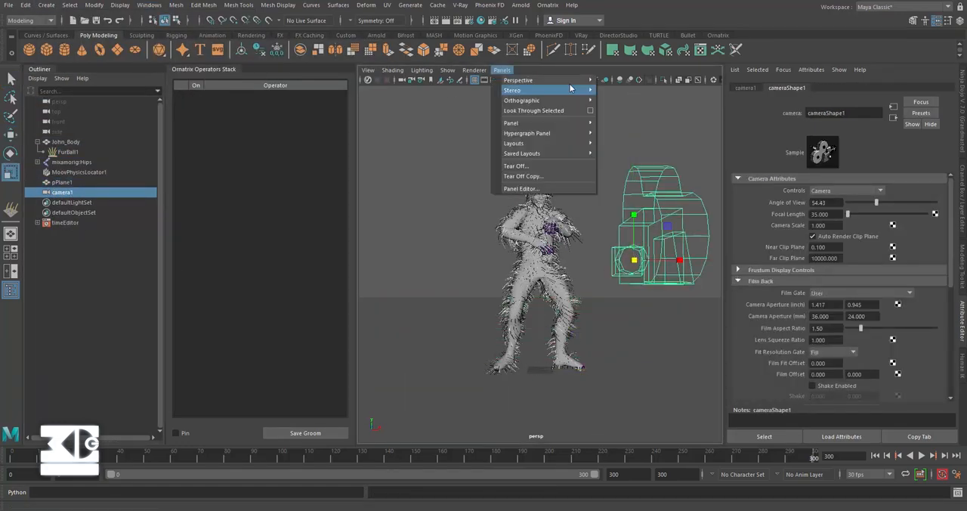
pyautogui.click(533, 111)
pyautogui.keyDown('alt'); pyautogui.moveTo(552, 244); pyautogui.dragTo(613, 242, button='middle'); pyautogui.keyUp('alt')
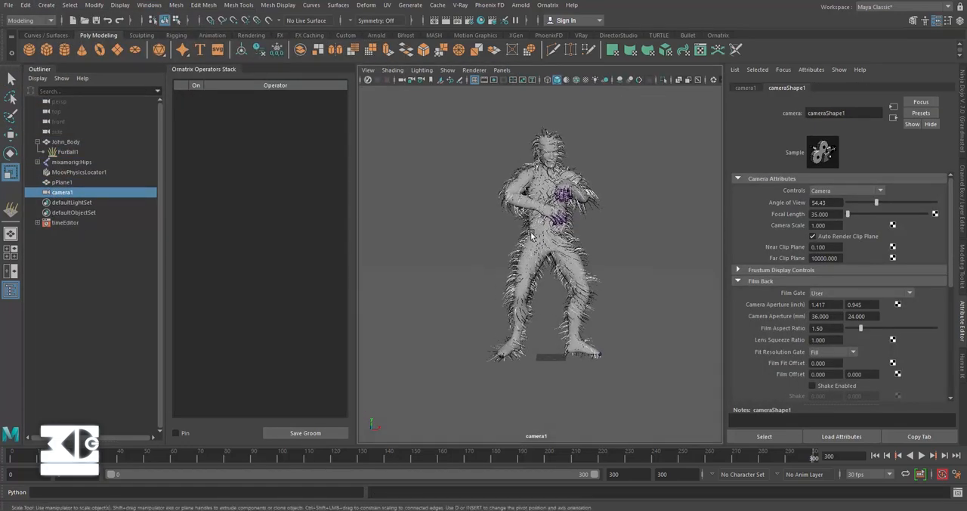
pyautogui.click(492, 20)
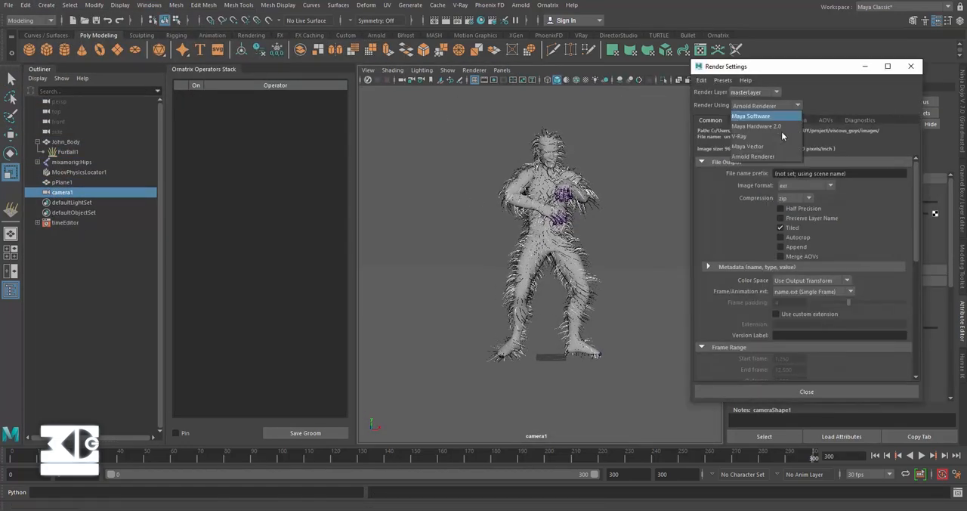
pyautogui.scroll(-15, 865, 251)
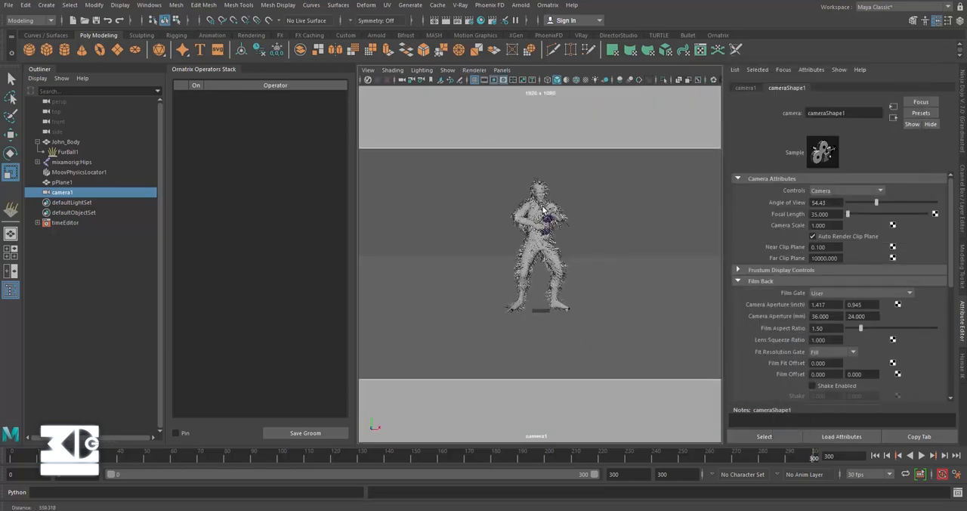
# Step: Return to the perspective view and save the scene as dancing_hair.mb in the LOCOCONTIGO VFX folder
pyautogui.click(501, 70)
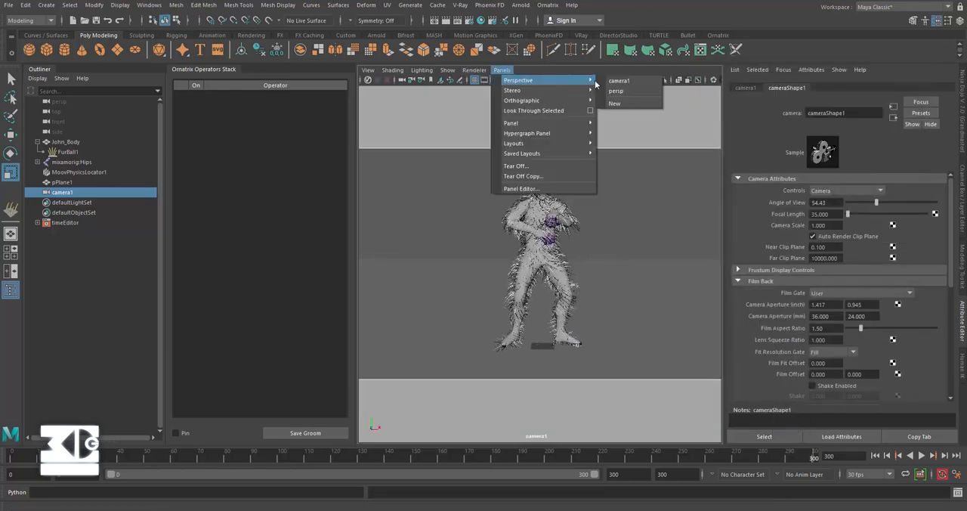
pyautogui.click(616, 90)
pyautogui.click(8, 5)
pyautogui.click(34, 46)
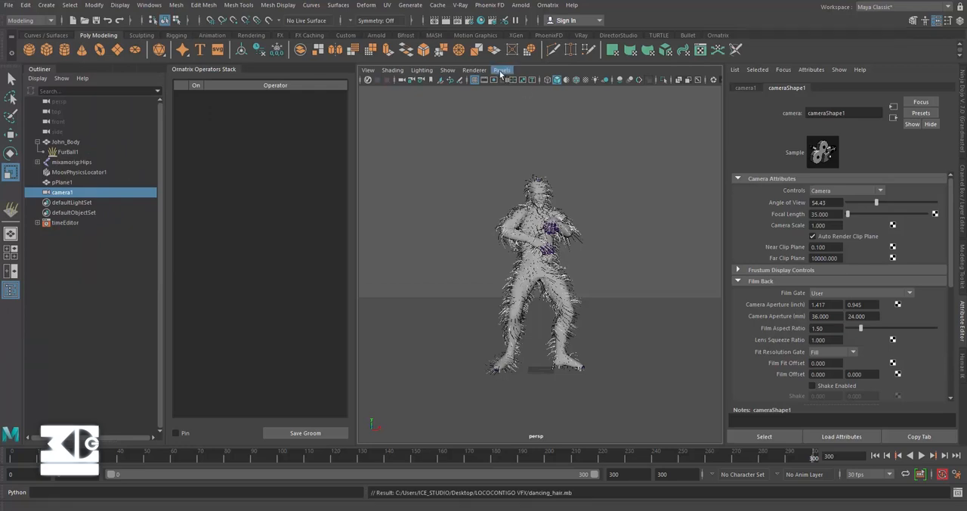
# Step: Create a V-Ray rectangular light, enlarge it, and place it above and beside the character, angled down towards the fur
pyautogui.click(460, 5)
pyautogui.moveTo(514, 51)
pyautogui.click(608, 60)
pyautogui.moveTo(541, 370); pyautogui.dragTo(469, 369)
pyautogui.press('w')
pyautogui.moveTo(422, 325); pyautogui.dragTo(422, 117)
pyautogui.press('e')
pyautogui.keyDown('alt'); pyautogui.moveTo(484, 227); pyautogui.dragTo(506, 280); pyautogui.keyUp('alt')
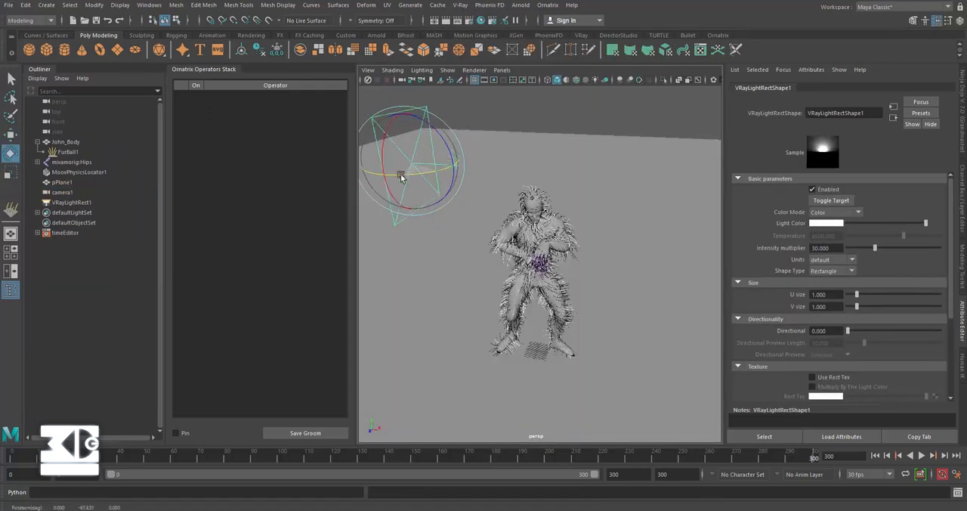
pyautogui.press('r')
pyautogui.scroll(-5, 417, 167)
pyautogui.press('w')
pyautogui.scroll(-5, 404, 125)
# Step: Duplicate the rectangular light to the opposite side of the character and rotate the copy to face the fur
pyautogui.hotkey('ctrl', 'd')
pyautogui.moveTo(529, 217); pyautogui.dragTo(697, 228)
pyautogui.press('e')
pyautogui.moveTo(650, 190); pyautogui.dragTo(577, 249)
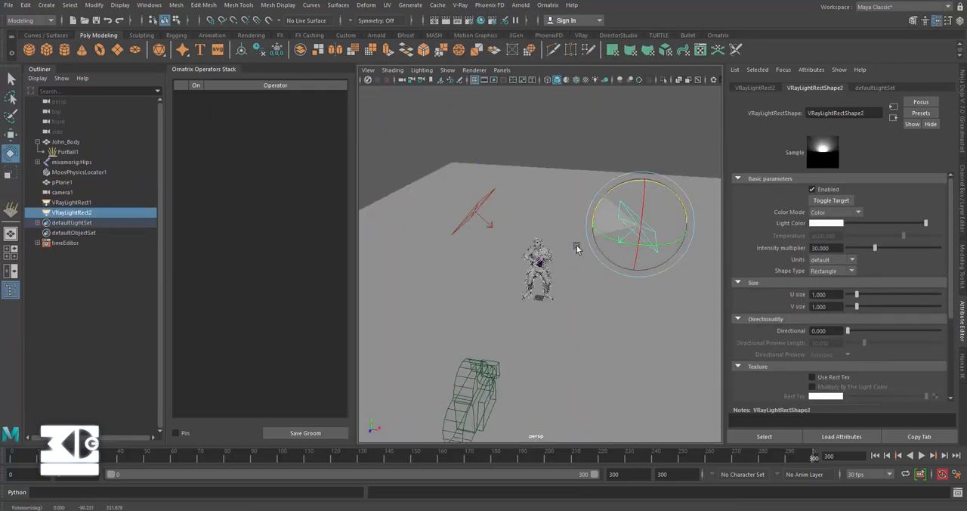
# Step: Switch the rectangular lights' color mode to Temperature and reposition the first light beside the character
pyautogui.click(847, 223)
pyautogui.click(471, 211)
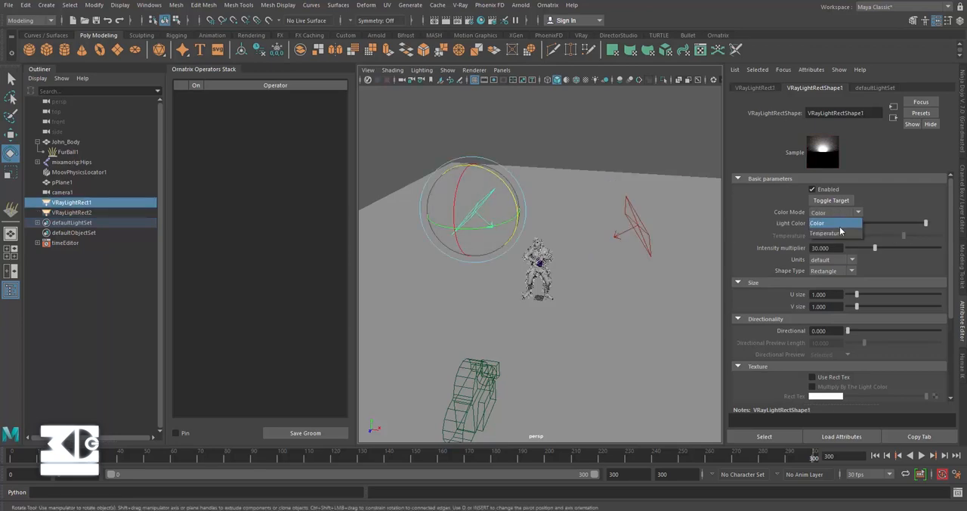
pyautogui.press('w')
pyautogui.moveTo(523, 211); pyautogui.dragTo(533, 167)
pyautogui.scroll(5, 533, 167)
pyautogui.scroll(-3, 529, 163)
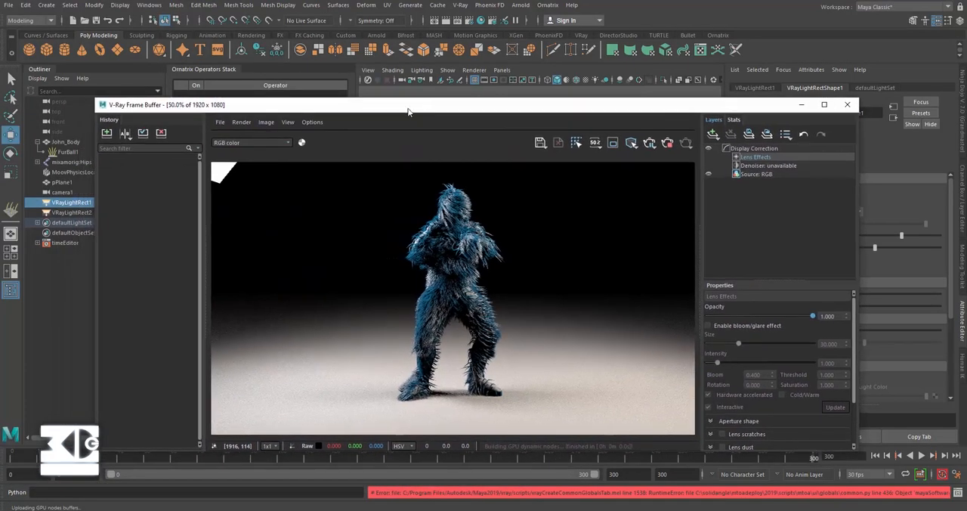
# Step: Turn off the visibility of the John_Body mesh shape and inspect the fur in the live render
pyautogui.click(59, 142)
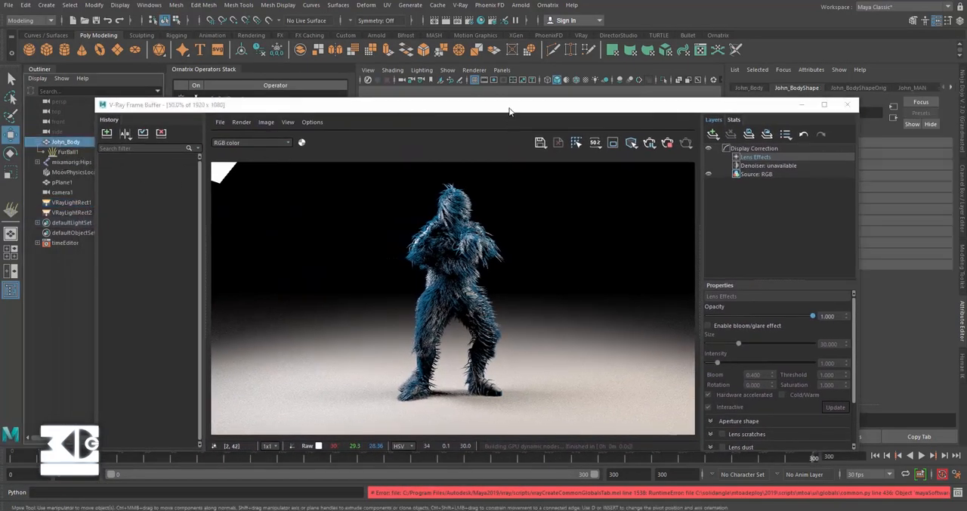
pyautogui.moveTo(510, 111); pyautogui.dragTo(360, 111)
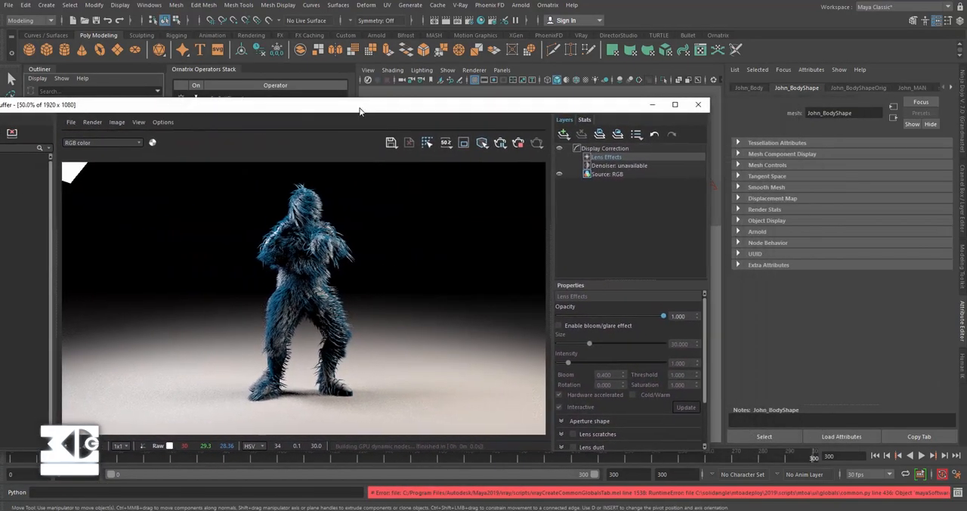
pyautogui.click(742, 221)
pyautogui.click(826, 229)
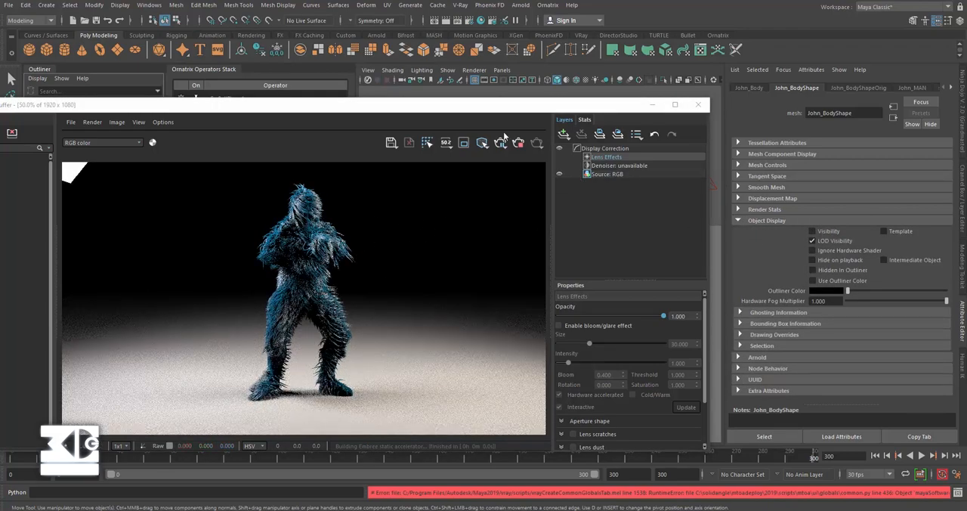
pyautogui.moveTo(471, 106); pyautogui.dragTo(690, 88)
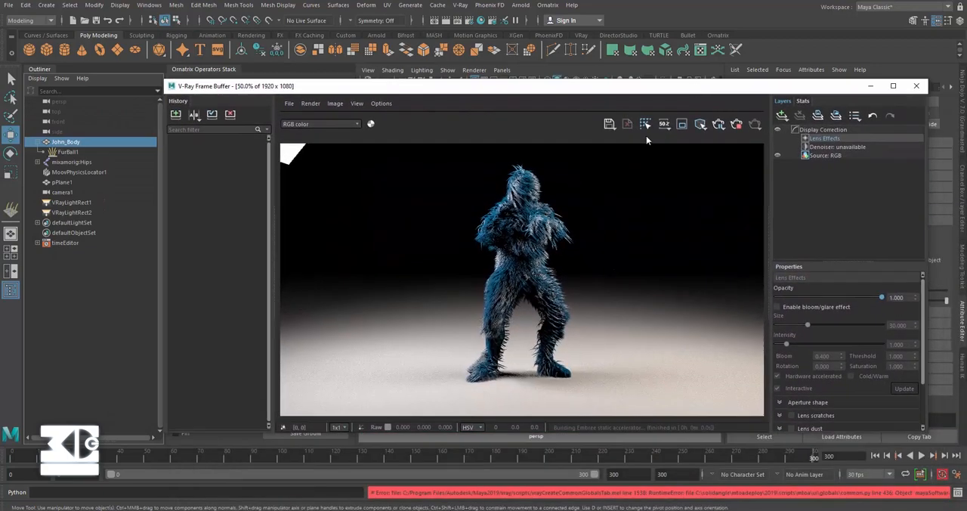
pyautogui.scroll(2, 574, 231)
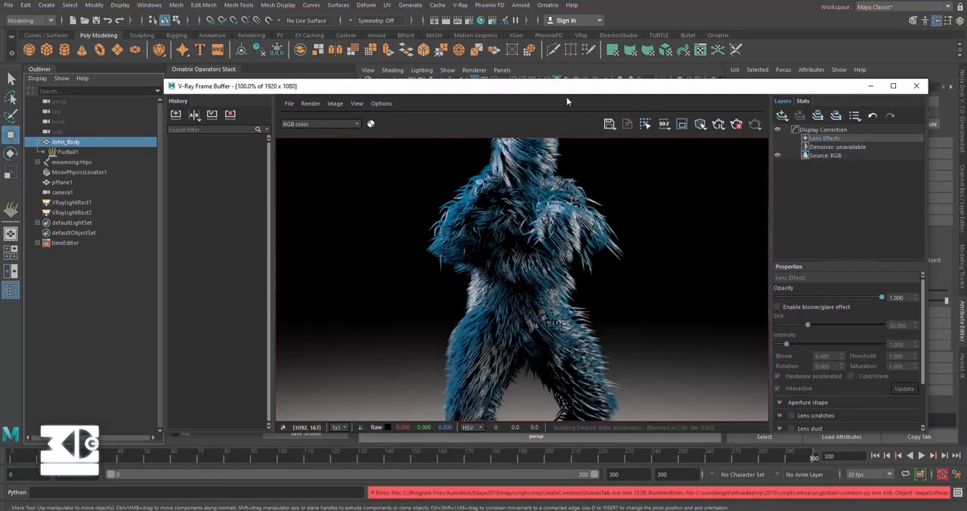
# Step: Select FurBall1 and open the attributes of its assigned material, VRayHairNextMtl1, alongside the live render
pyautogui.moveTo(566, 96); pyautogui.dragTo(495, 133)
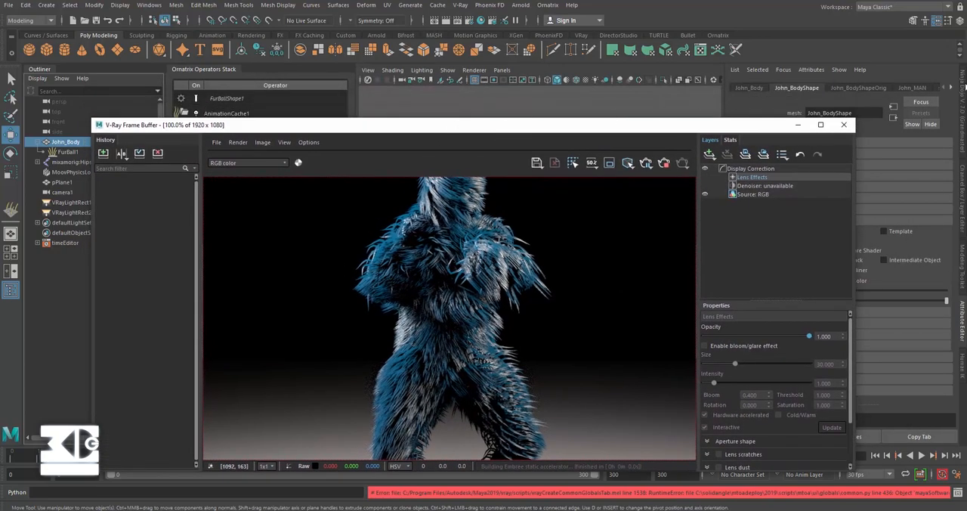
pyautogui.click(952, 89)
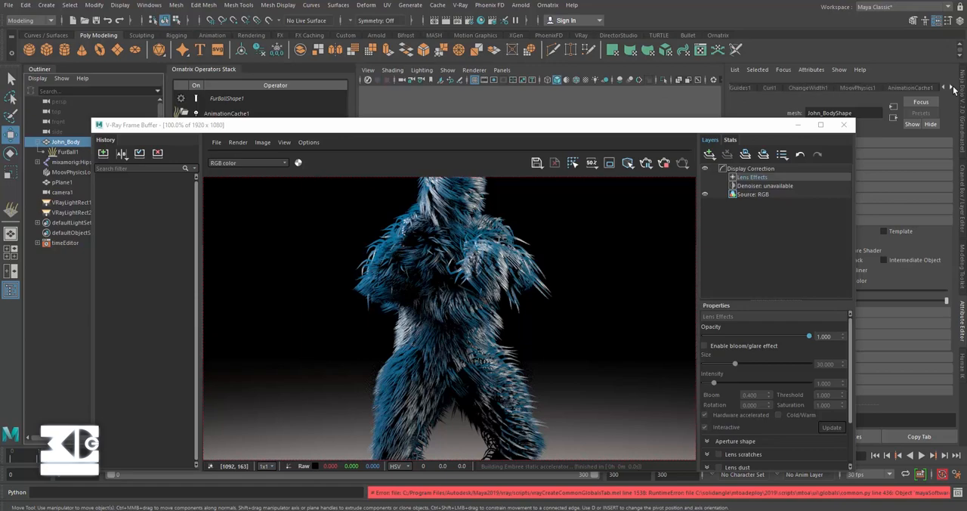
pyautogui.click(953, 88)
pyautogui.click(68, 152)
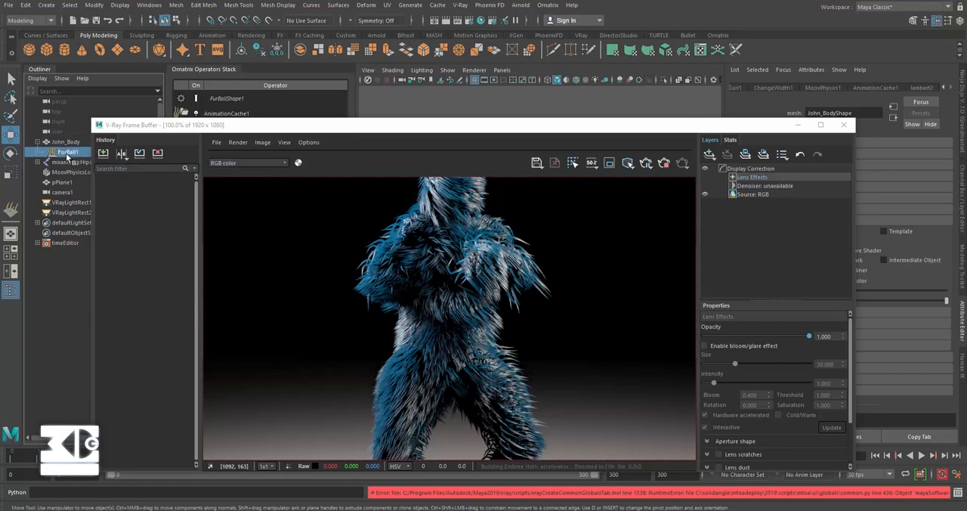
pyautogui.click(951, 89)
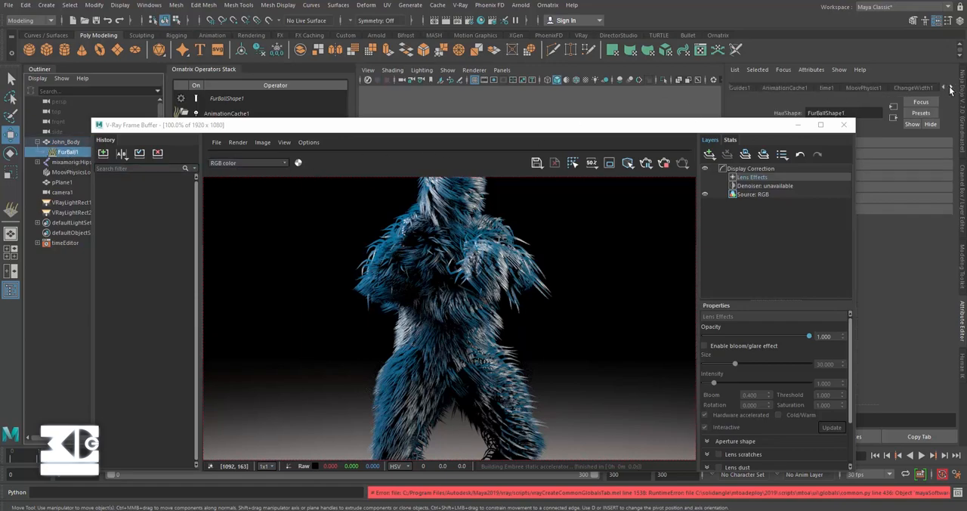
pyautogui.click(951, 89)
pyautogui.click(944, 89)
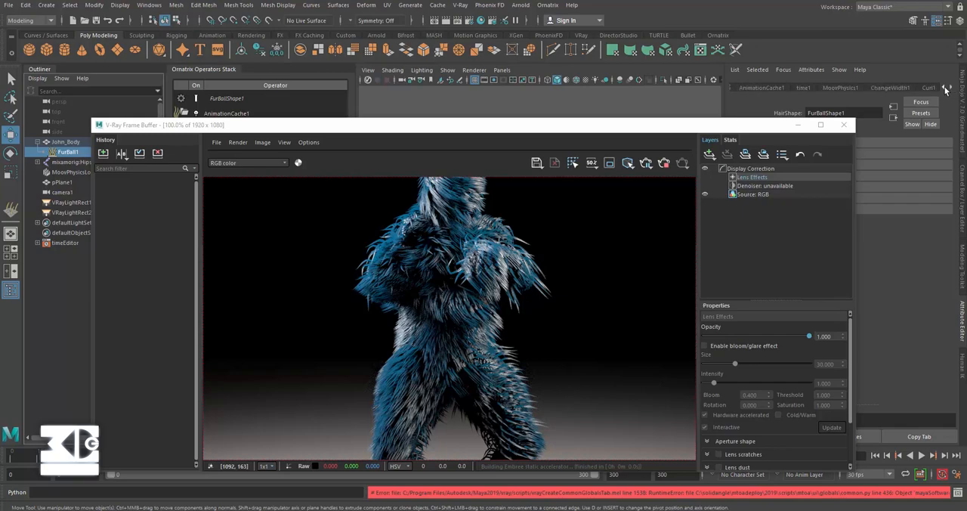
pyautogui.click(944, 88)
pyautogui.moveTo(520, 136); pyautogui.dragTo(501, 123)
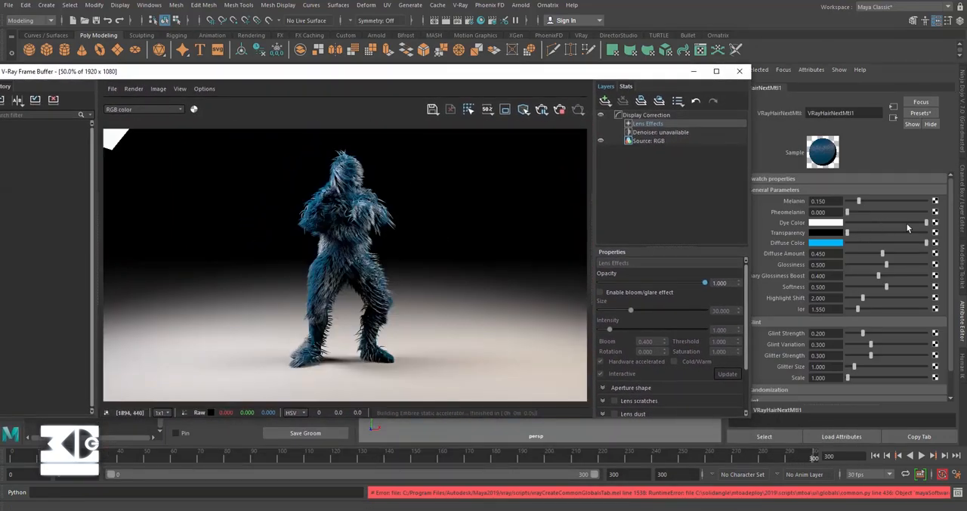
# Step: Set the hair material's Diffuse Amount to 0.555 and its Melanin to 0.052
pyautogui.moveTo(883, 254); pyautogui.dragTo(891, 254)
pyautogui.scroll(1, 301, 235)
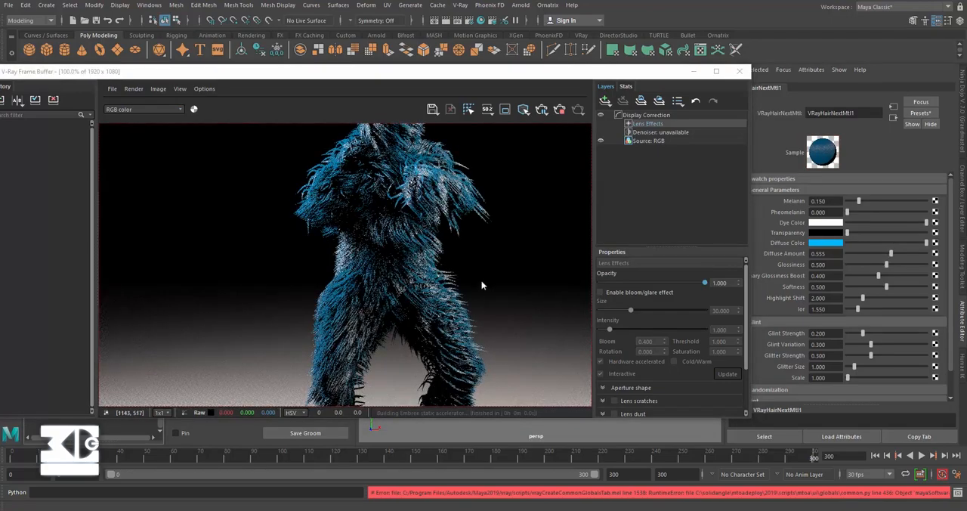
pyautogui.moveTo(859, 201); pyautogui.dragTo(852, 200)
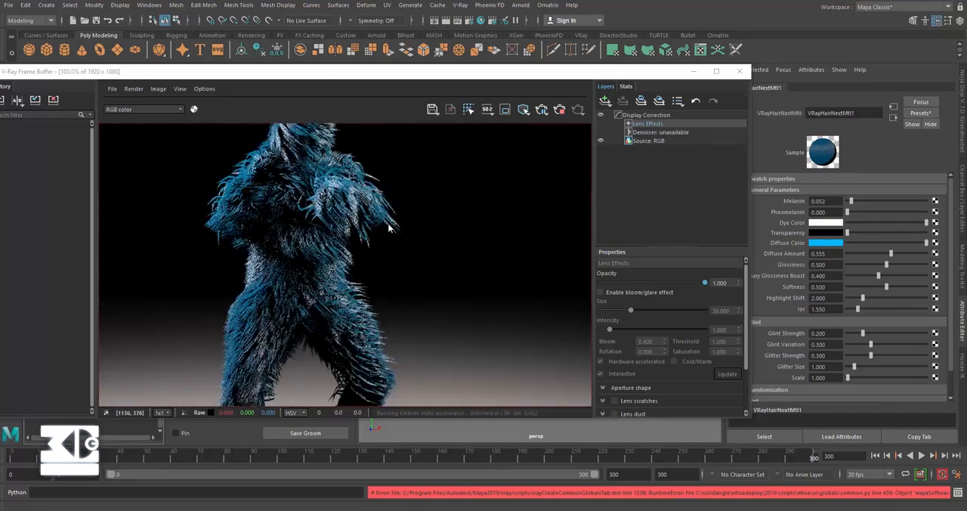
pyautogui.scroll(-2, 418, 258)
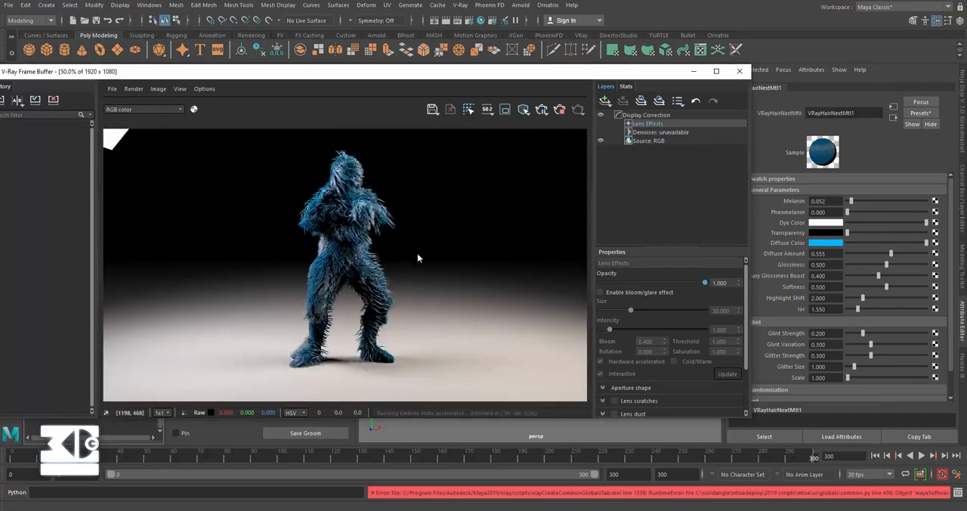
# Step: Try a hair Melanin of 0.516, set Pheomelanin to 0.168, and lower Melanin to 0.2
pyautogui.moveTo(852, 201); pyautogui.dragTo(888, 202)
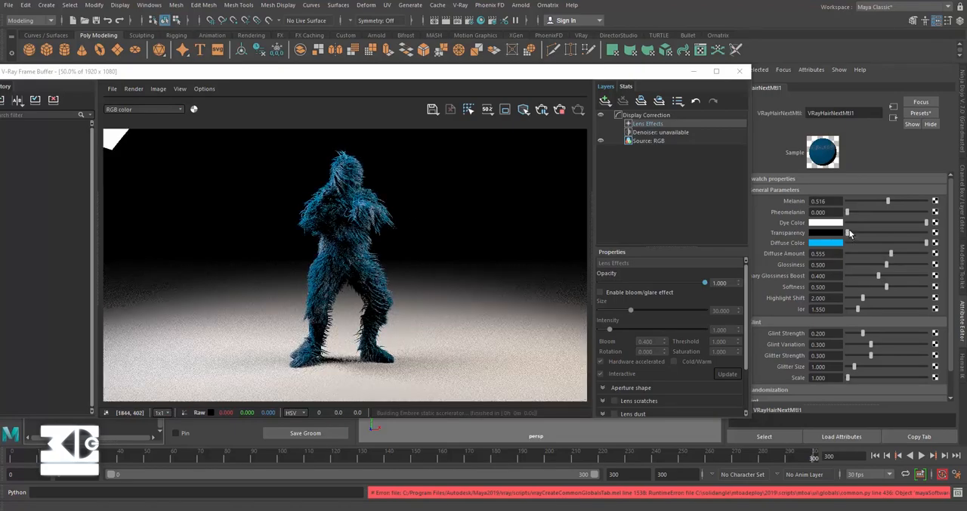
pyautogui.moveTo(848, 213); pyautogui.dragTo(748, 203)
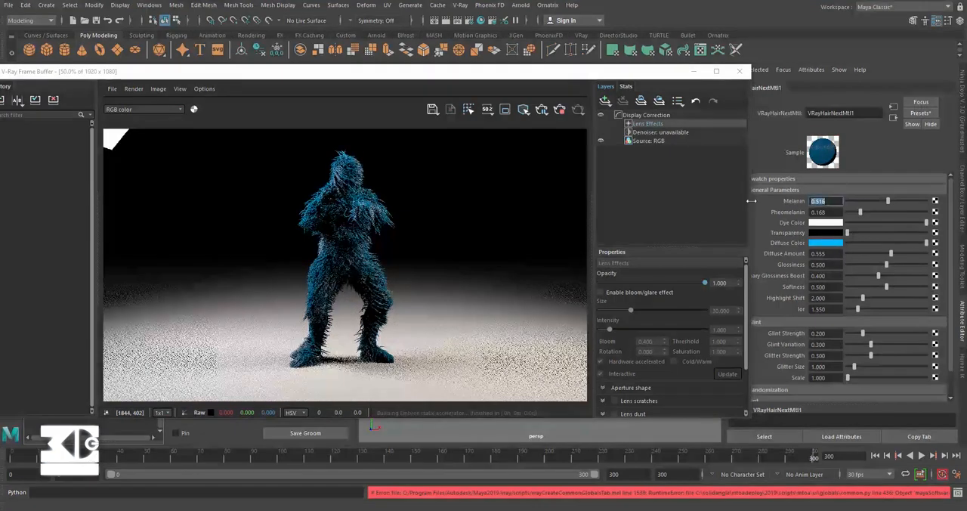
pyautogui.write('0.2')
pyautogui.press('Return')
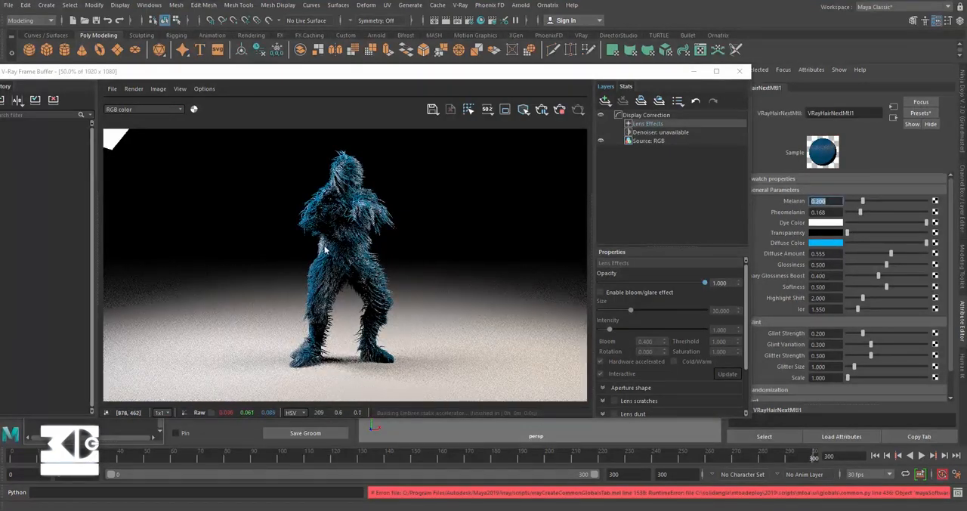
# Step: Try the hair material's Diffuse Amount at 1.0, then set it to 0.9, checking the fur in the render
pyautogui.scroll(1, 322, 243)
pyautogui.moveTo(892, 253); pyautogui.dragTo(928, 254)
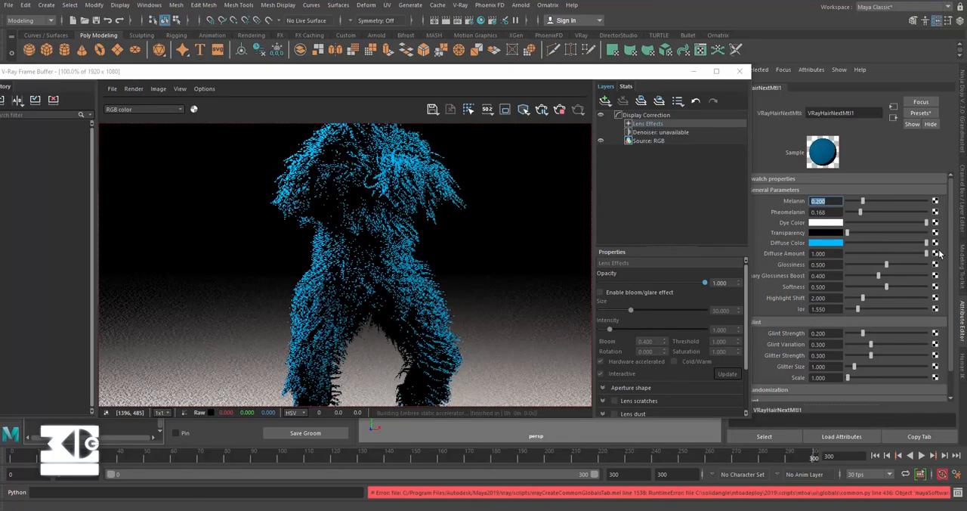
pyautogui.moveTo(831, 255); pyautogui.dragTo(762, 259)
pyautogui.write('0.9')
pyautogui.press('Return')
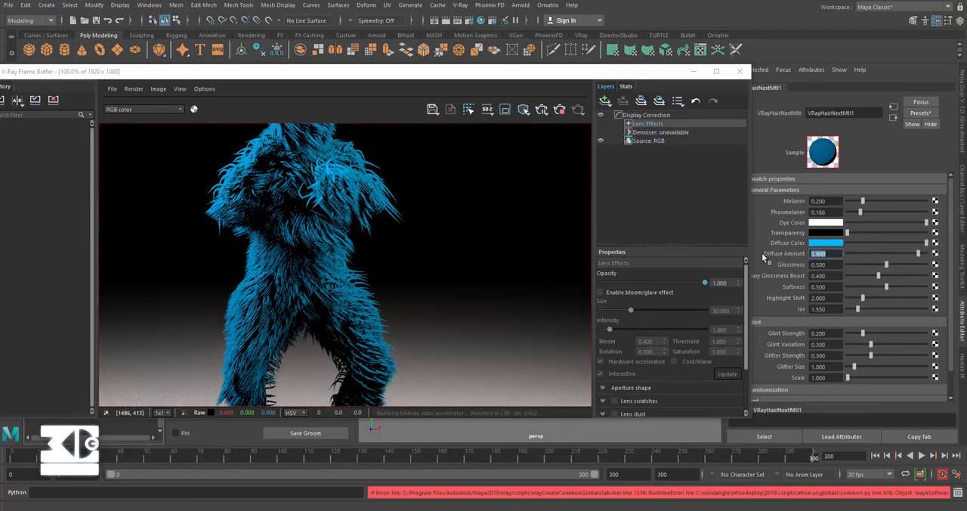
pyautogui.scroll(-1, 400, 254)
# Step: Reduce the hair material's Melanin to 0.077 and set its Glossiness to 0.7
pyautogui.moveTo(865, 200); pyautogui.dragTo(853, 198)
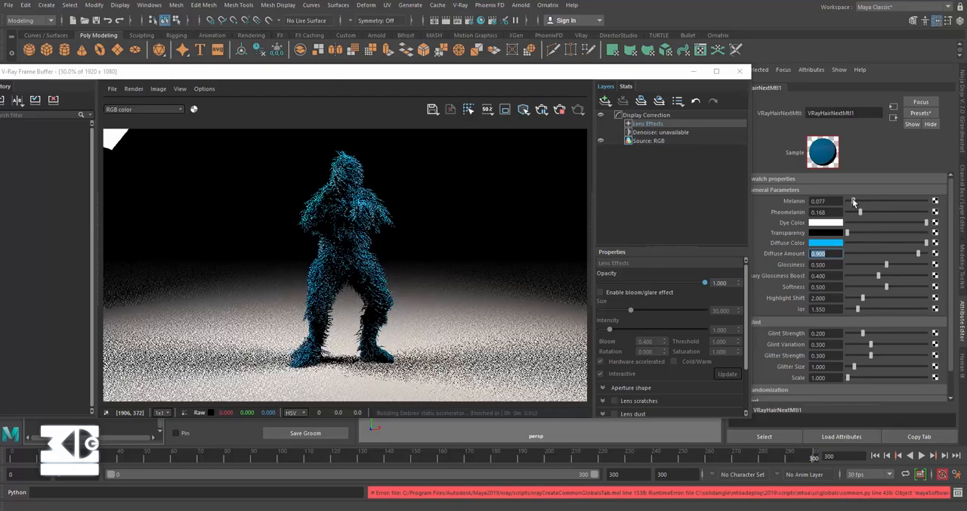
pyautogui.scroll(1, 415, 207)
pyautogui.moveTo(830, 266); pyautogui.dragTo(709, 263)
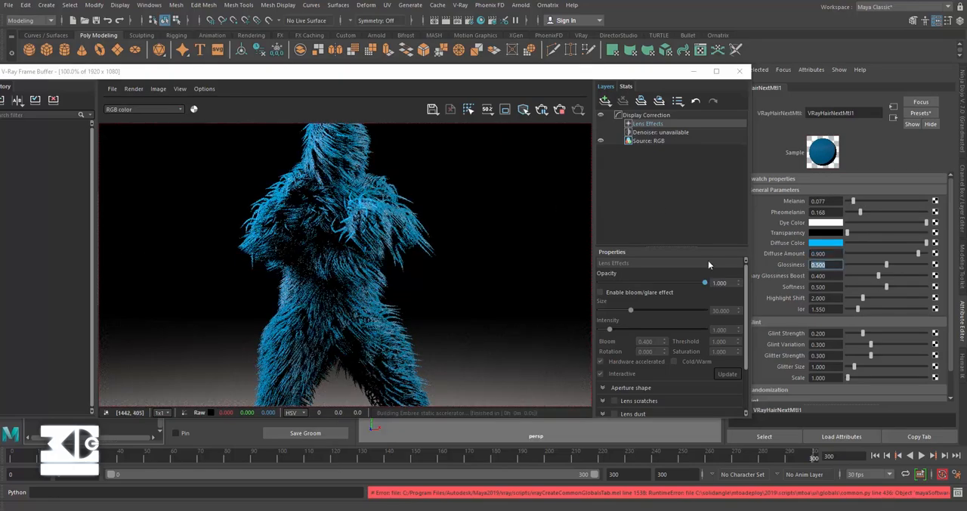
pyautogui.write('0.7')
pyautogui.press('Return')
pyautogui.scroll(-1, 367, 243)
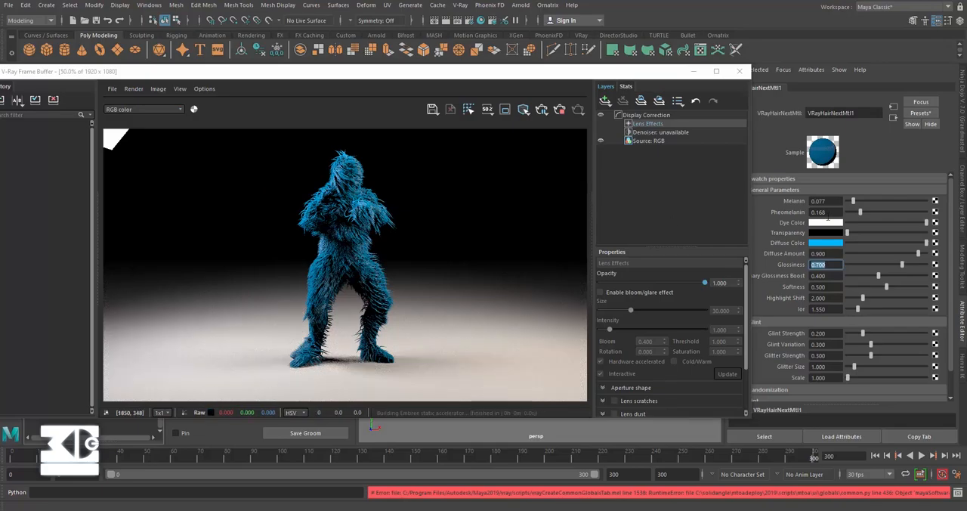
# Step: Raise the hair material's Melanin to 0.9, after trying 0.542, and set its Pheomelanin to 0.5
pyautogui.moveTo(869, 203); pyautogui.dragTo(891, 201)
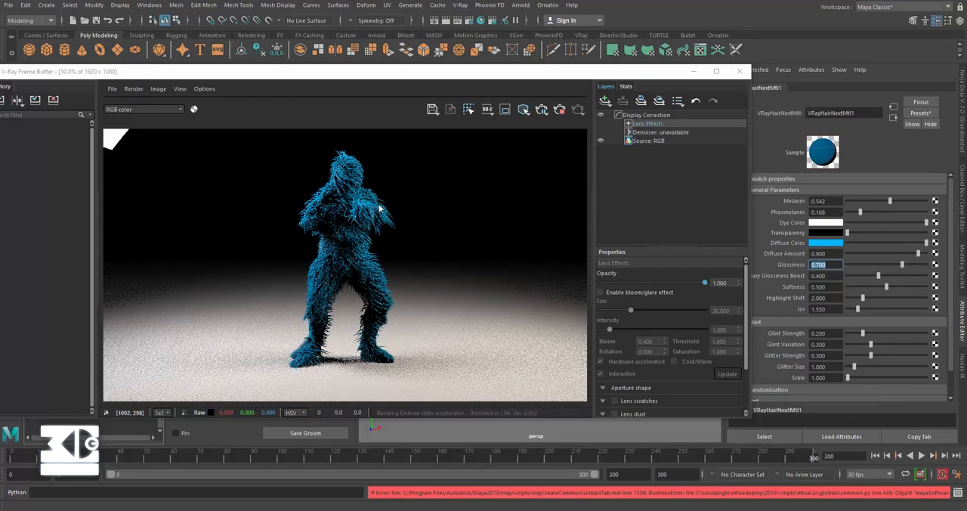
pyautogui.scroll(1, 328, 175)
pyautogui.moveTo(835, 201); pyautogui.dragTo(757, 199)
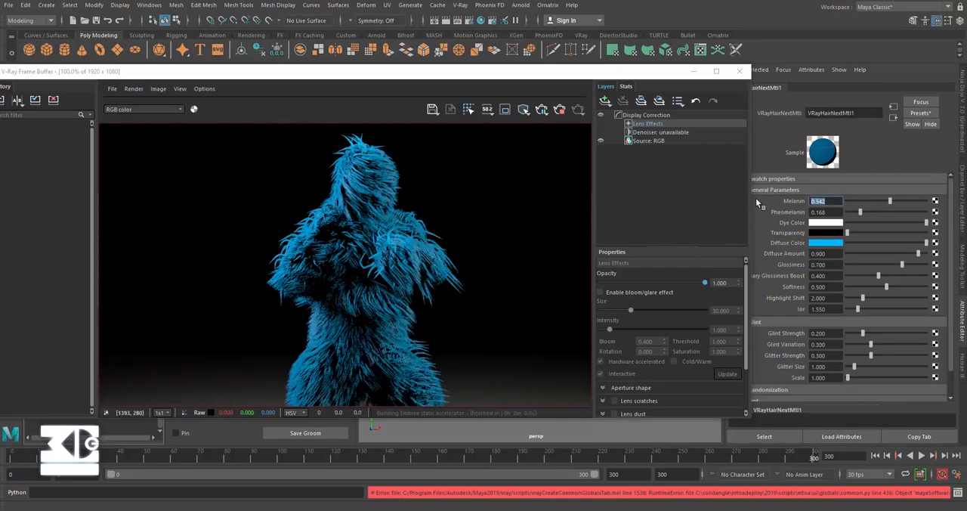
pyautogui.write('.9')
pyautogui.press('Return')
pyautogui.moveTo(832, 212); pyautogui.dragTo(750, 215)
pyautogui.write('.5')
pyautogui.press('Return')
pyautogui.scroll(-1, 342, 239)
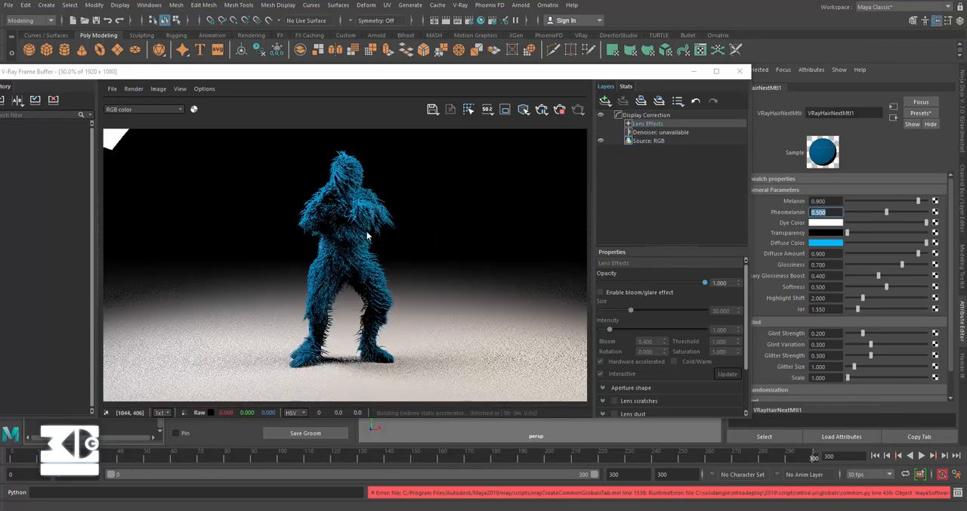
# Step: Set the hair material's Glossiness to 0.9 and its Primary Glossiness Boost to 0.7
pyautogui.moveTo(832, 264); pyautogui.dragTo(789, 264)
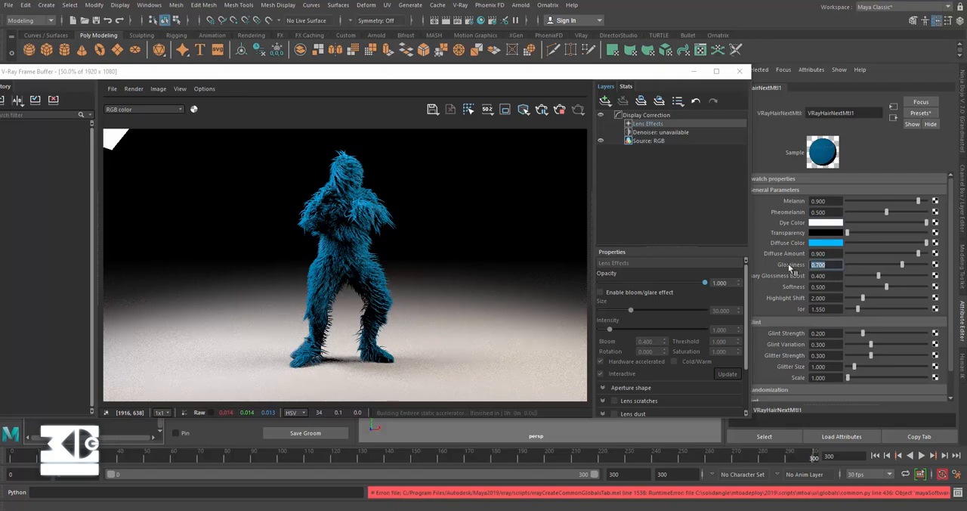
pyautogui.write('.9')
pyautogui.press('Return')
pyautogui.scroll(1, 425, 208)
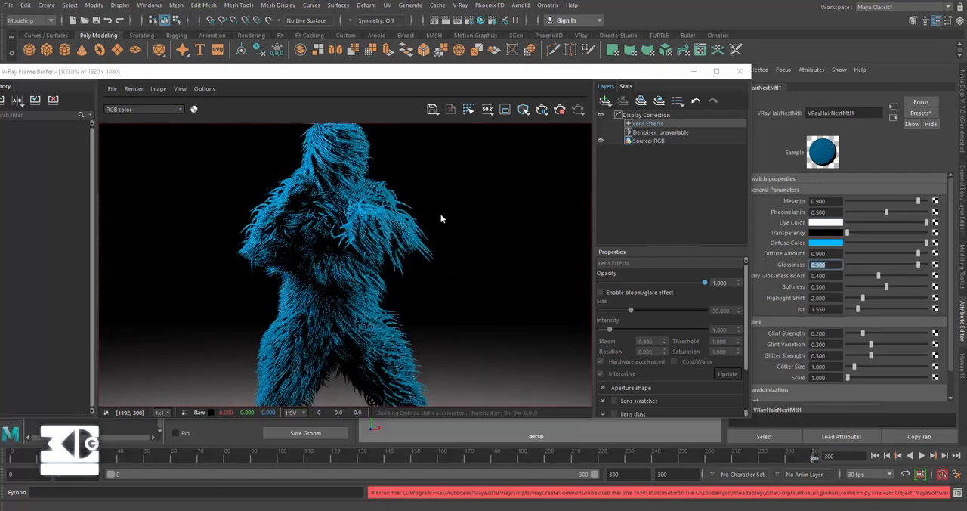
pyautogui.moveTo(832, 253); pyautogui.dragTo(757, 277)
pyautogui.write('.7')
pyautogui.press('Return')
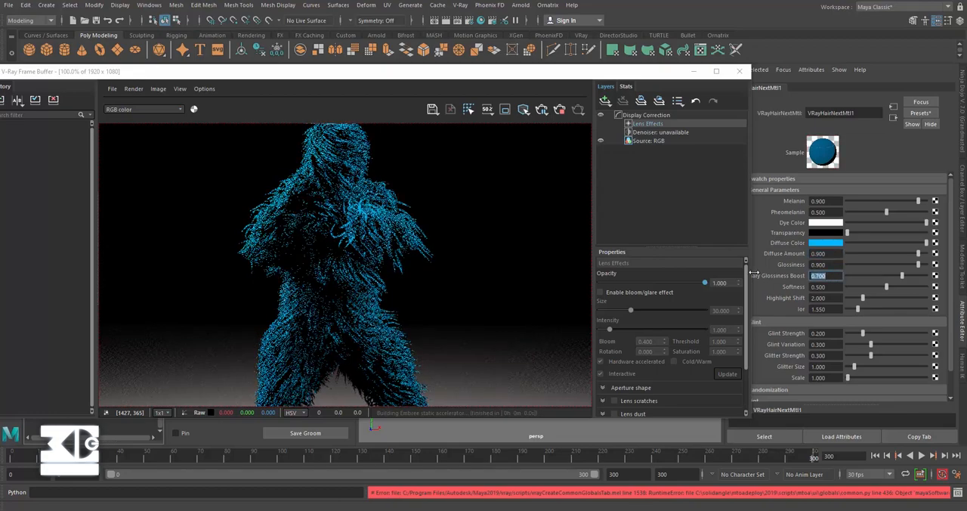
pyautogui.scroll(-1, 817, 282)
# Step: Review the hair material's general and glint parameters, including Melanin and Diffuse Amount, against the rendered fur
pyautogui.moveTo(618, 73); pyautogui.dragTo(552, 72)
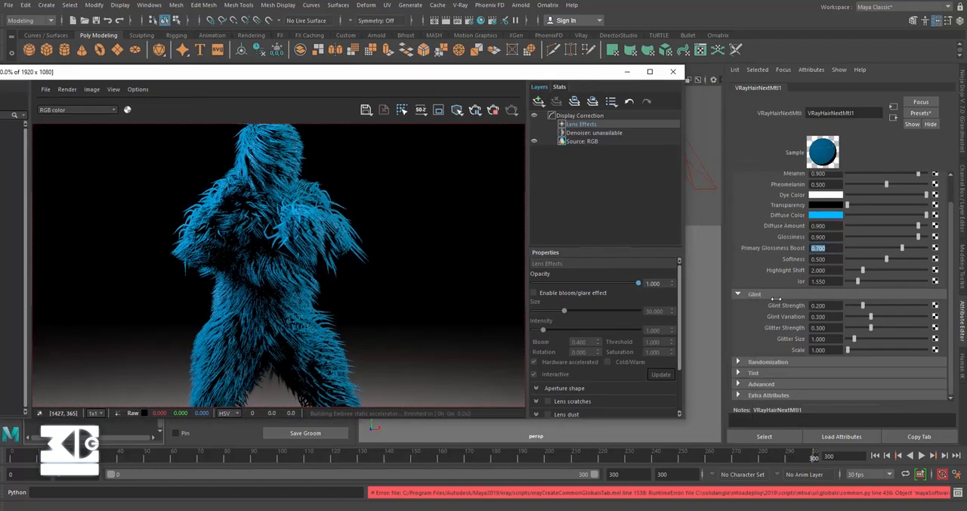
pyautogui.scroll(1, 788, 373)
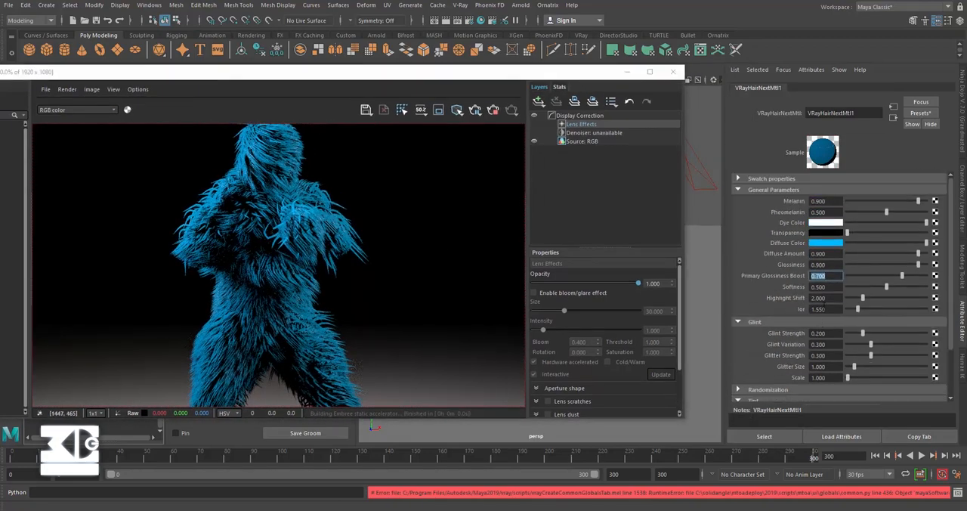
pyautogui.scroll(-1, 789, 342)
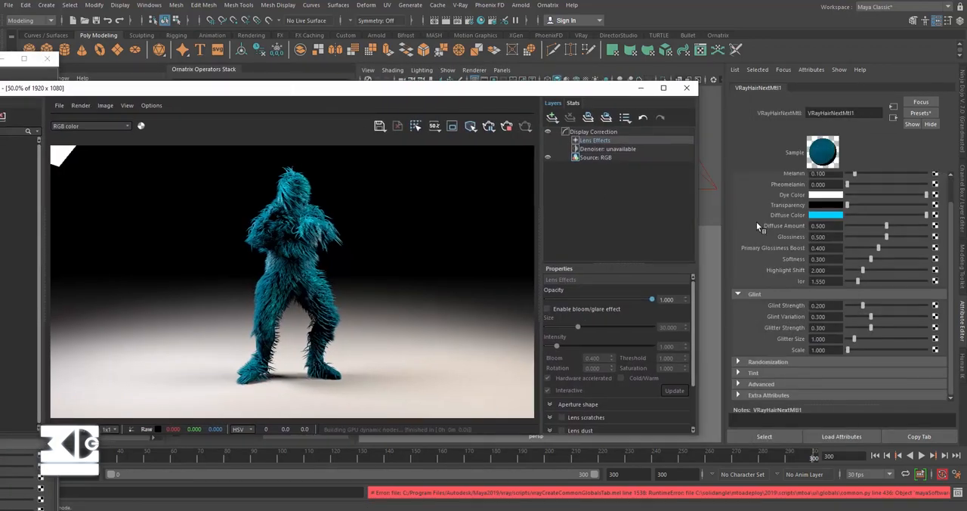
pyautogui.scroll(1, 757, 222)
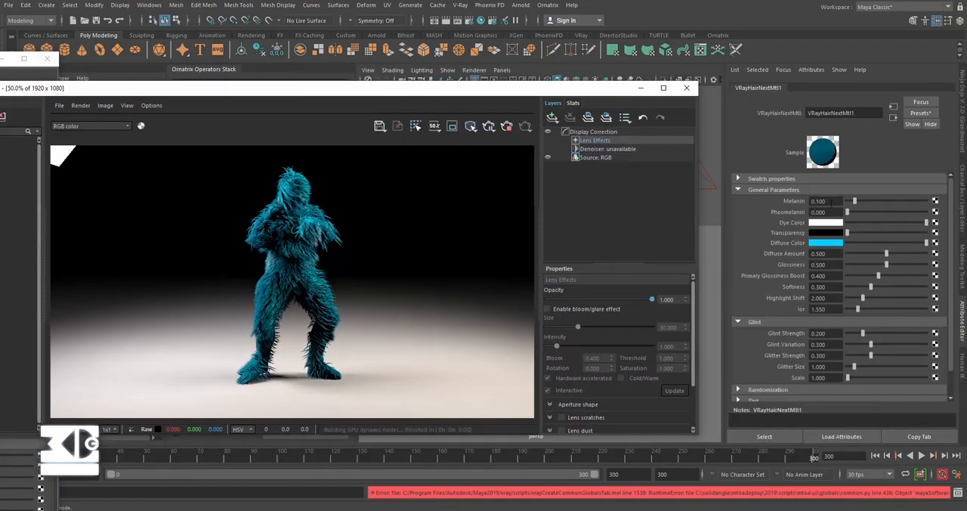
pyautogui.click(819, 201)
pyautogui.click(823, 254)
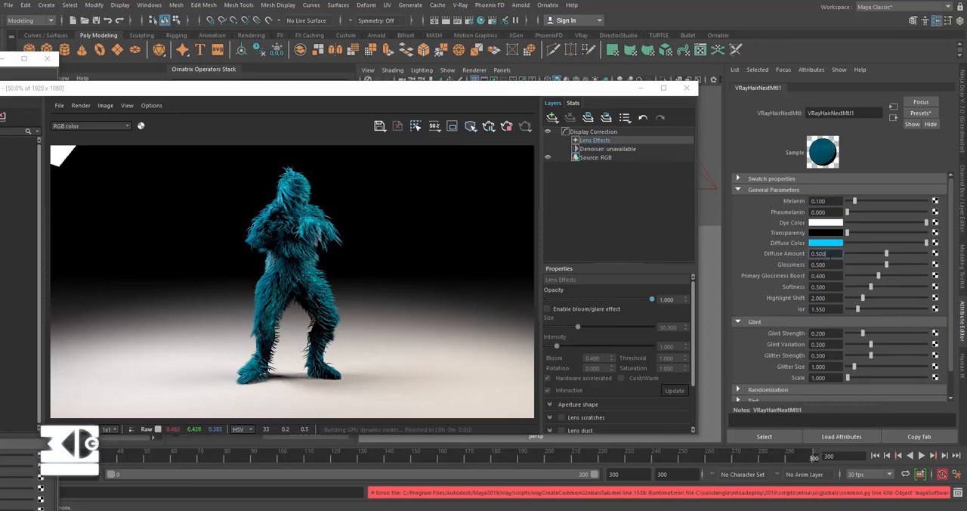
# Step: Show the hair material's Tint colors, and set its Softness to 0.2
pyautogui.scroll(-1, 800, 312)
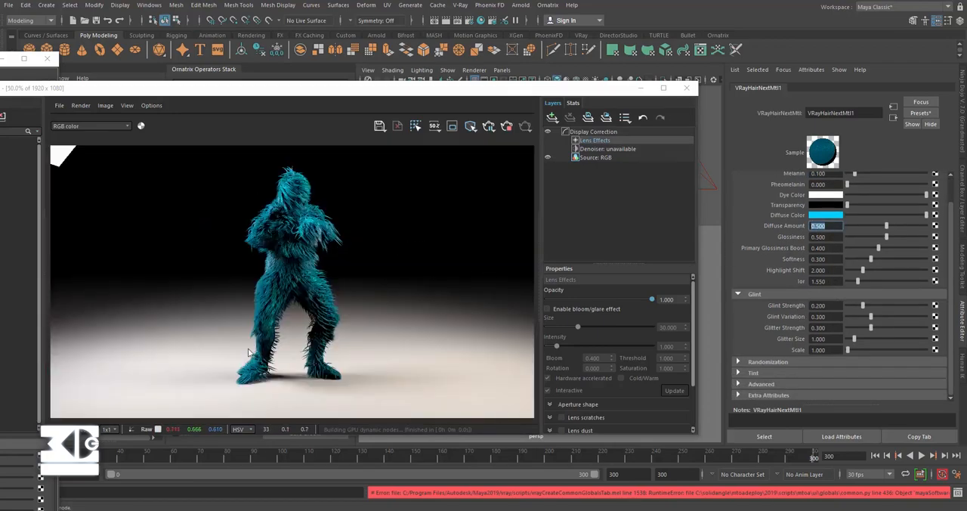
pyautogui.click(766, 374)
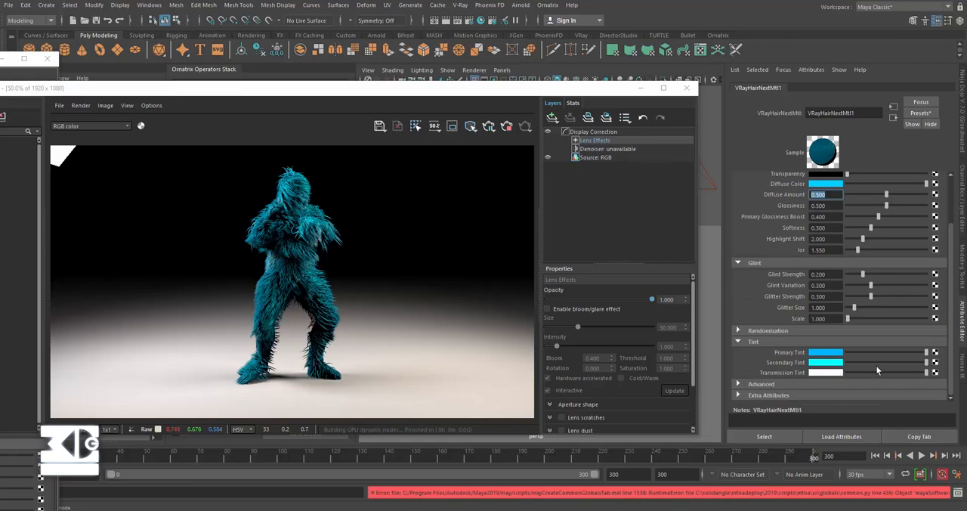
pyautogui.scroll(1, 790, 251)
pyautogui.click(792, 256)
pyautogui.write('.')
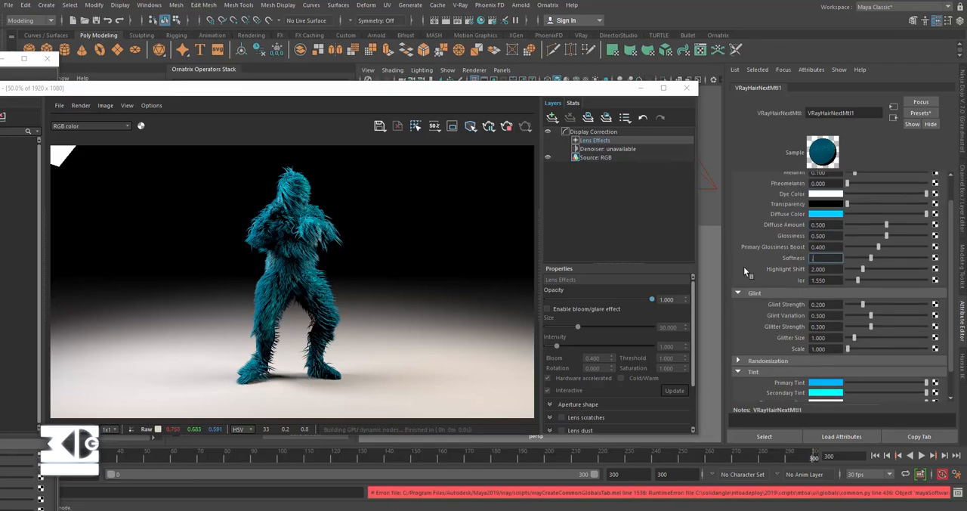
pyautogui.write('2')
pyautogui.press('Return')
# Step: Set the hair material's Glossiness to 0.7 and its Primary Glossiness Boost to 0.5
pyautogui.click(792, 236)
pyautogui.write('.7')
pyautogui.press('Return')
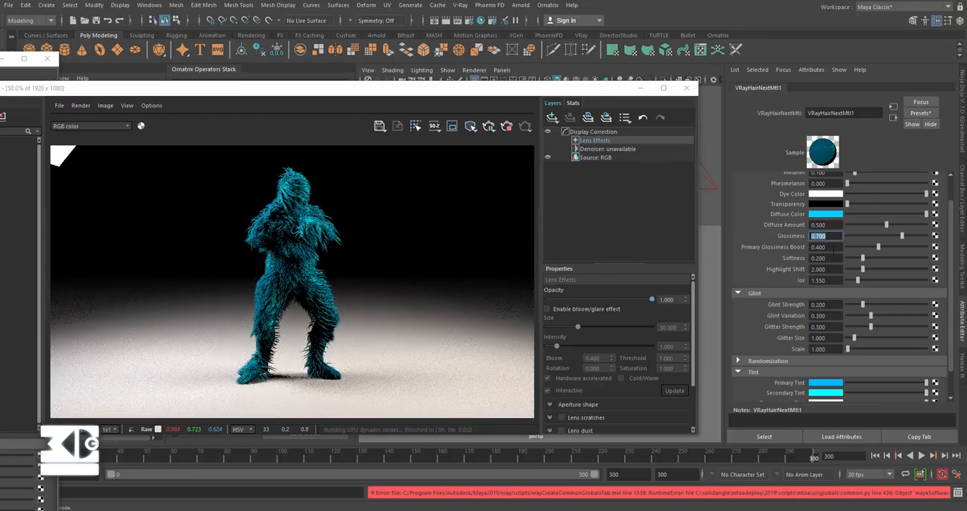
pyautogui.press('Tab')
pyautogui.write('.5')
pyautogui.press('Return')
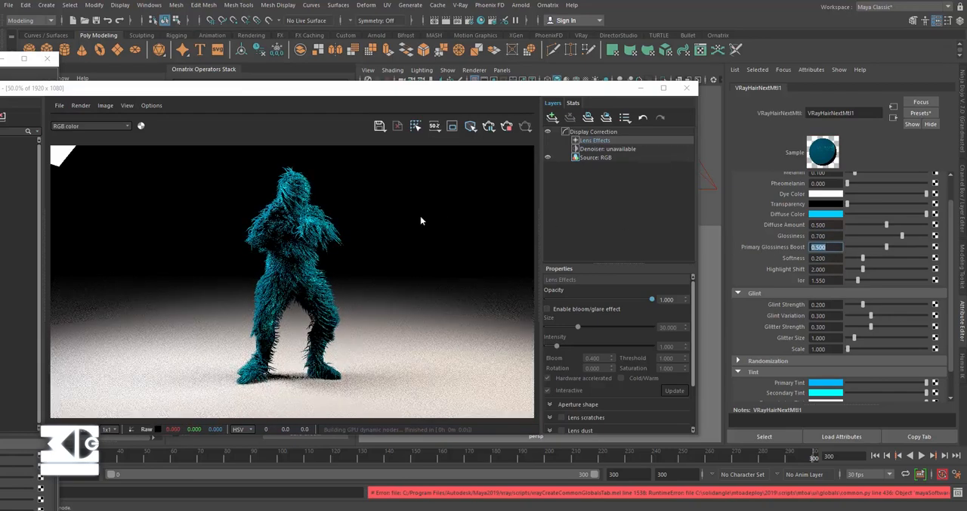
# Step: Raise the hair material's Diffuse Amount to 0.7, after trying 0.748
pyautogui.scroll(2, 796, 227)
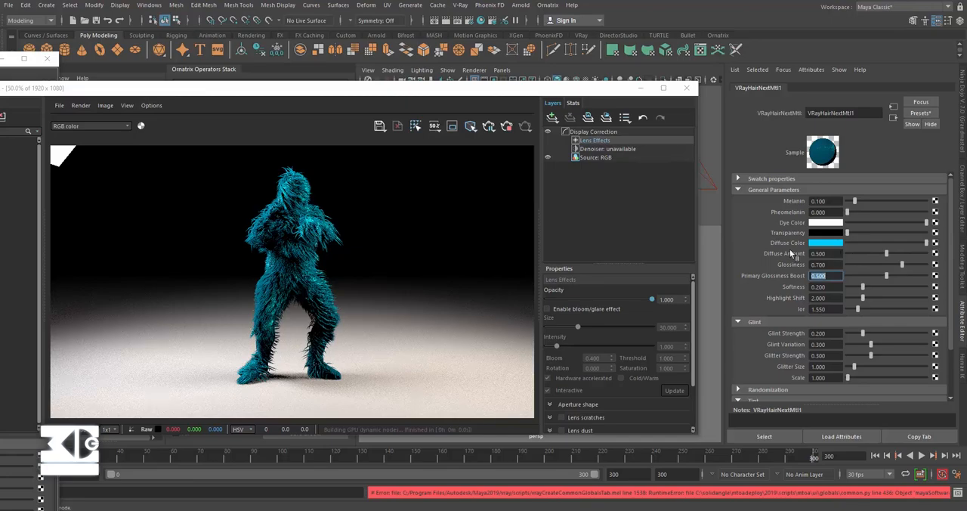
pyautogui.moveTo(884, 255); pyautogui.dragTo(904, 253)
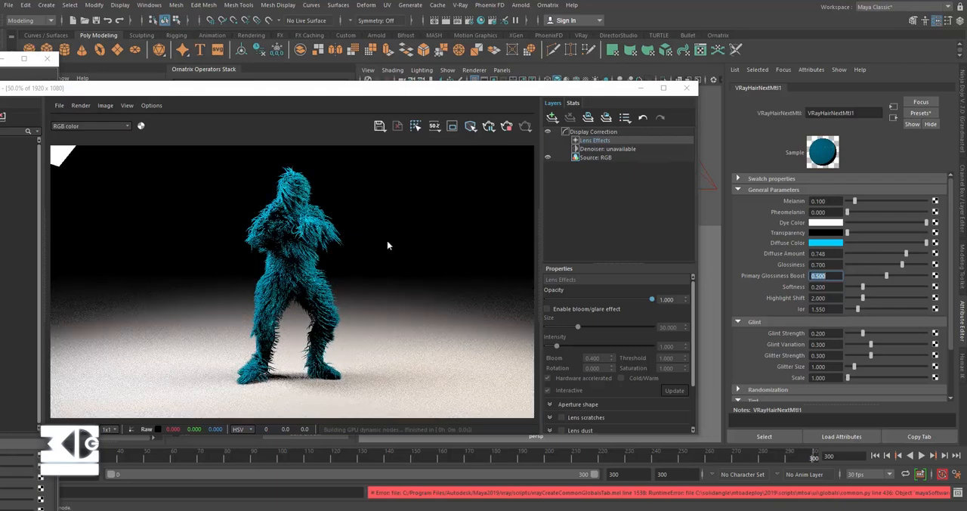
pyautogui.moveTo(830, 254); pyautogui.dragTo(714, 251)
pyautogui.write('.7')
pyautogui.press('Return')
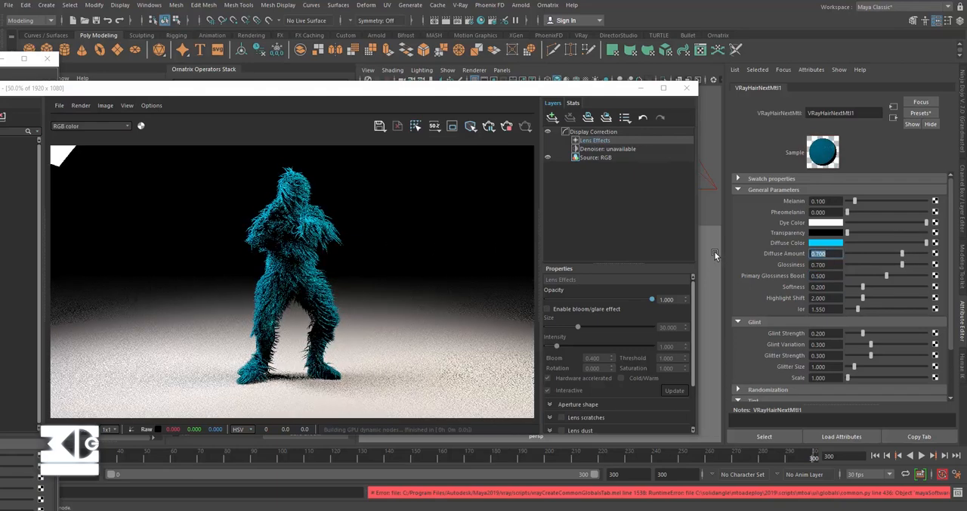